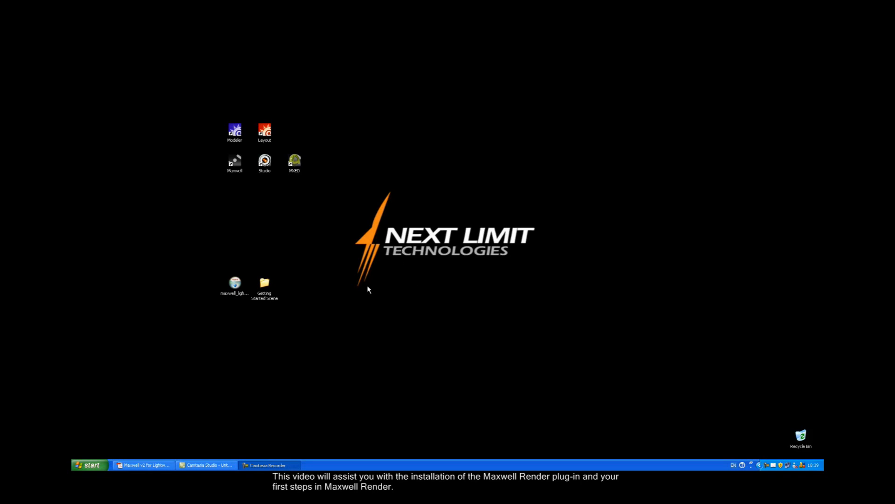
- Run the Maxwell plug-in installer and move past the welcome page, leaving the 32-bit path unchanged
click(236, 287)
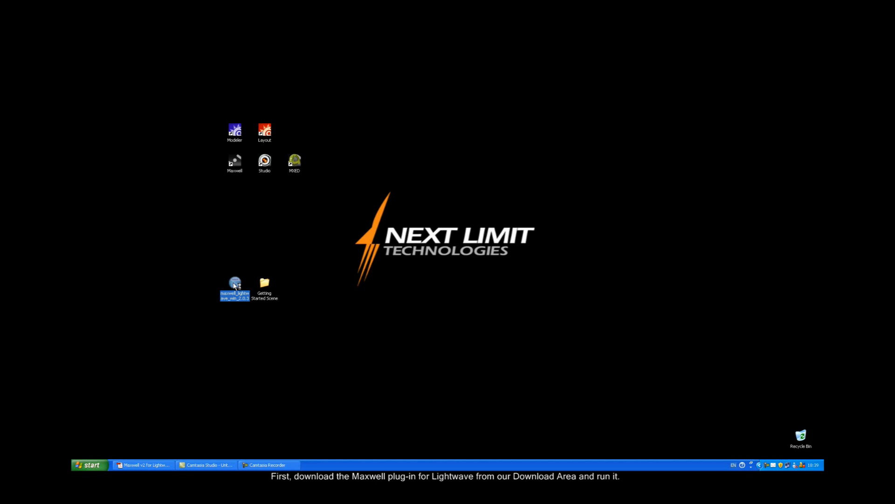
double_click(235, 285)
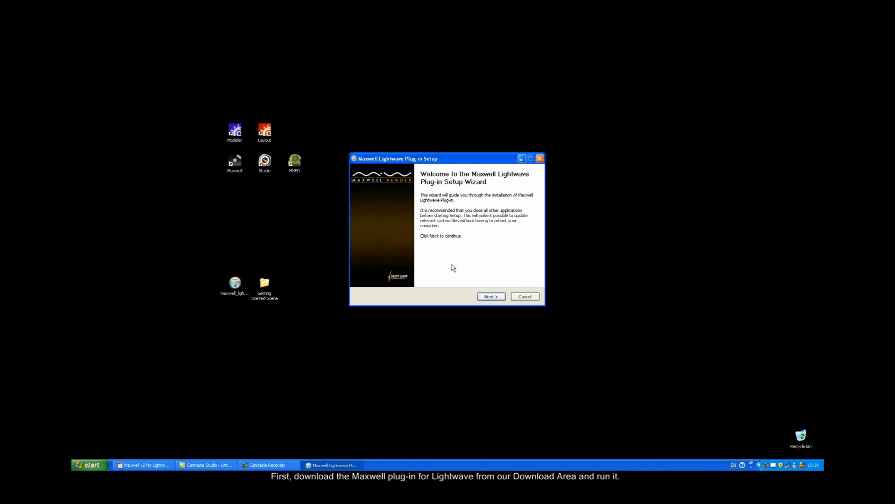
click(491, 296)
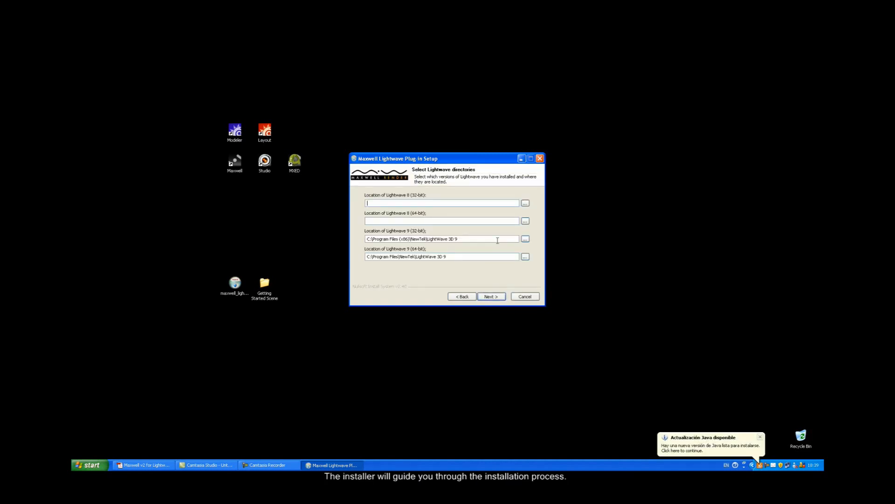
click(525, 239)
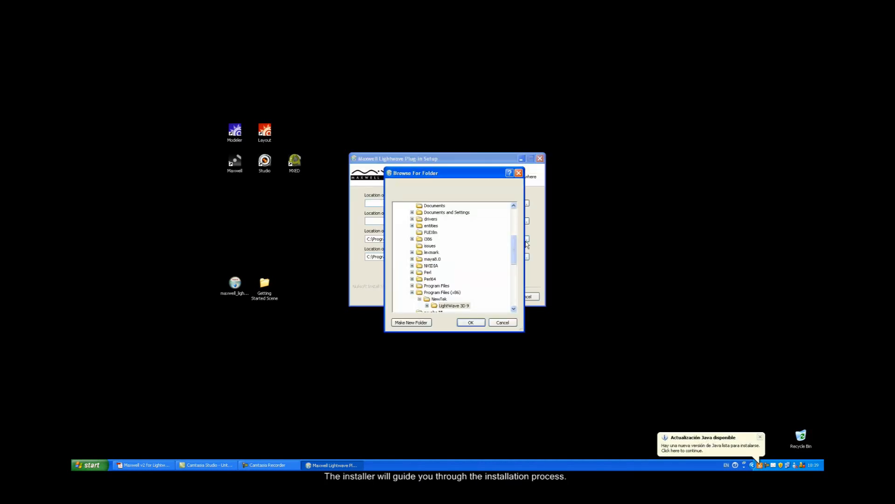
click(471, 323)
- Set the 64-bit Lightwave 9 location to the LightWave 3D 9.6 folder and continue
click(525, 257)
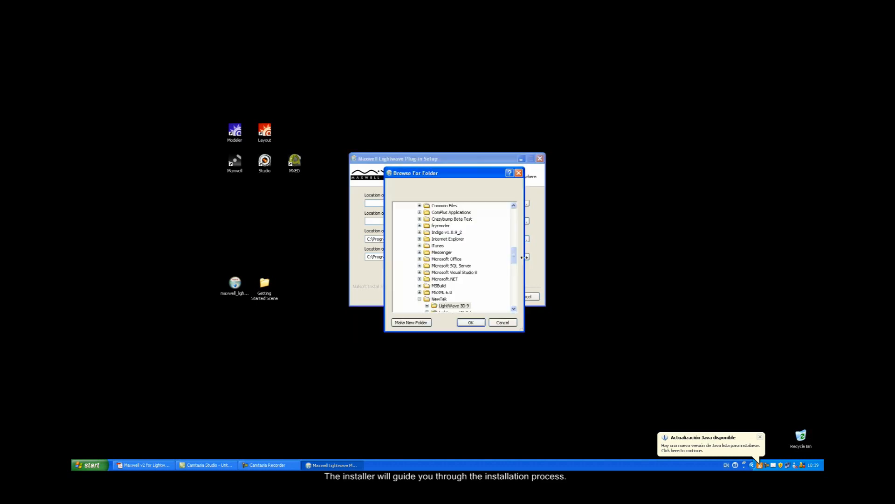
click(513, 311)
double_click(455, 306)
click(470, 323)
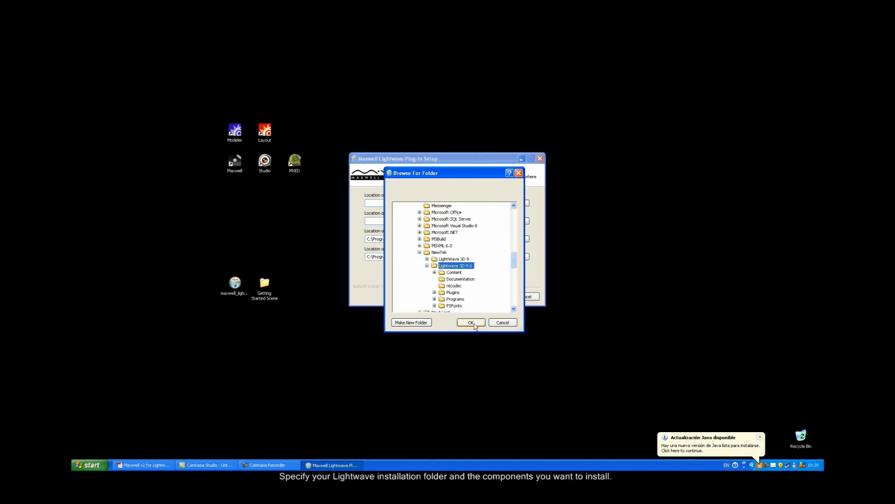
click(475, 323)
click(492, 300)
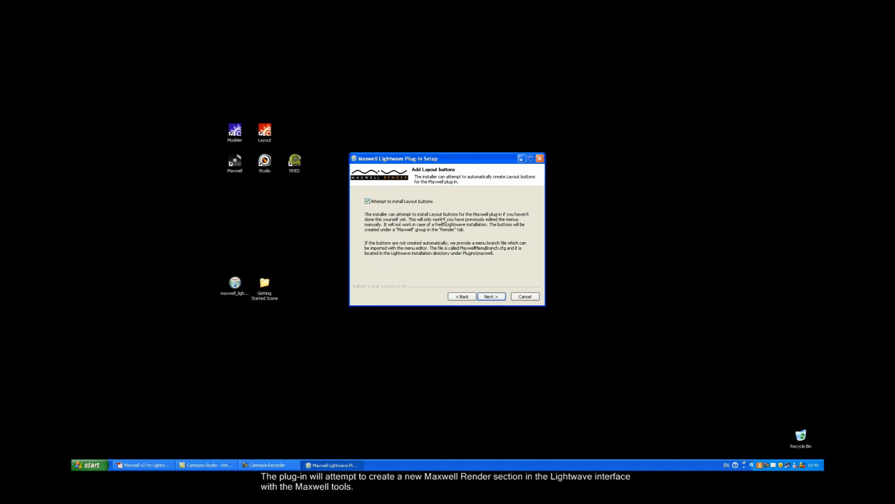
- Keep the Layout buttons option, review the plug-in components and start the installation
click(490, 297)
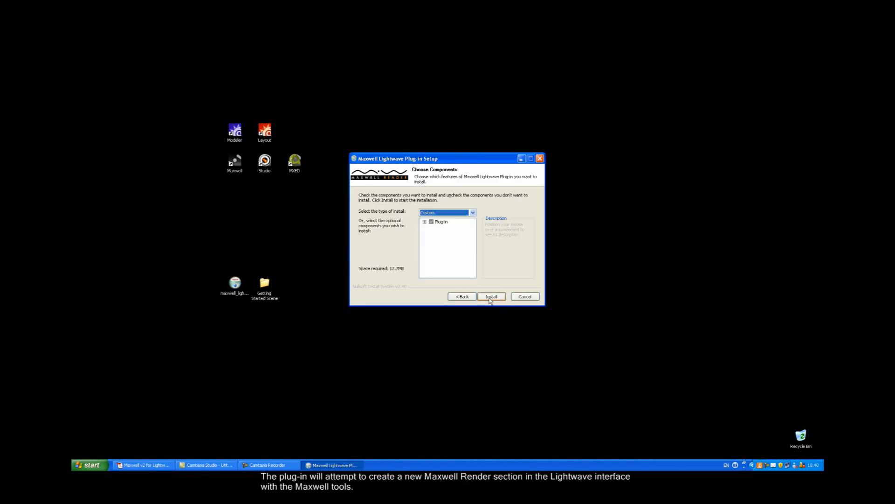
click(425, 223)
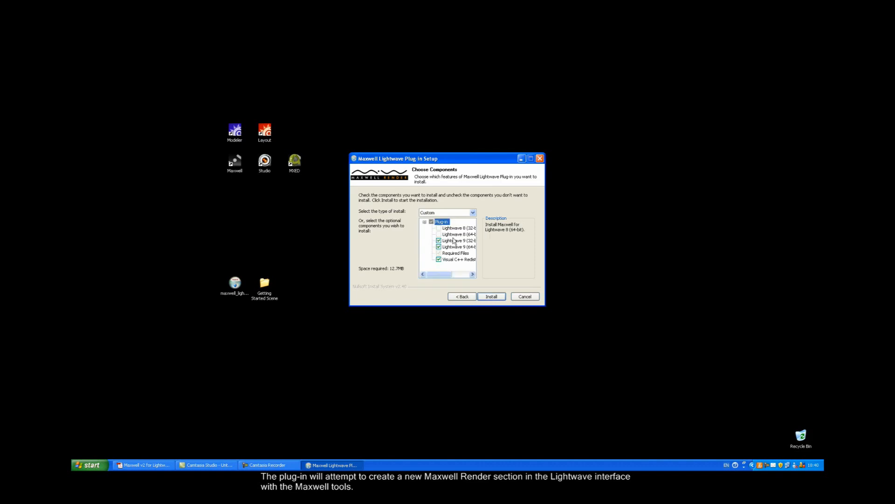
click(492, 297)
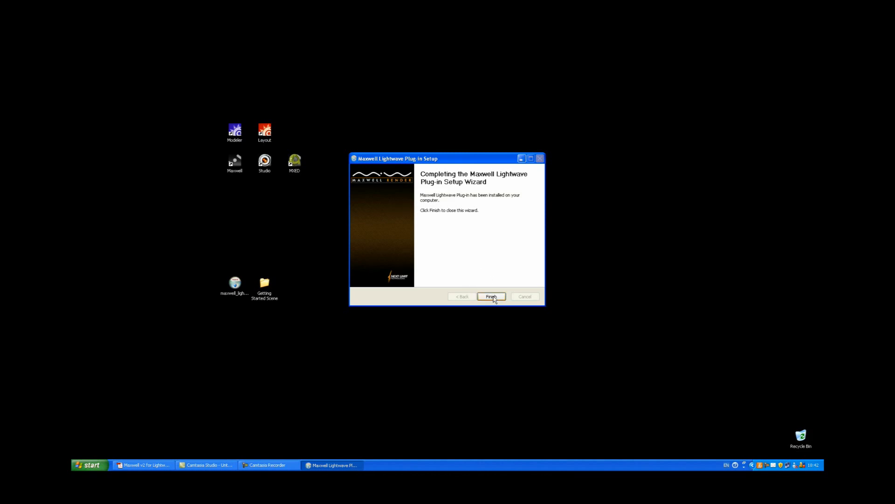
- Finish the setup wizard and close the plug-in manual in Acrobat
click(492, 296)
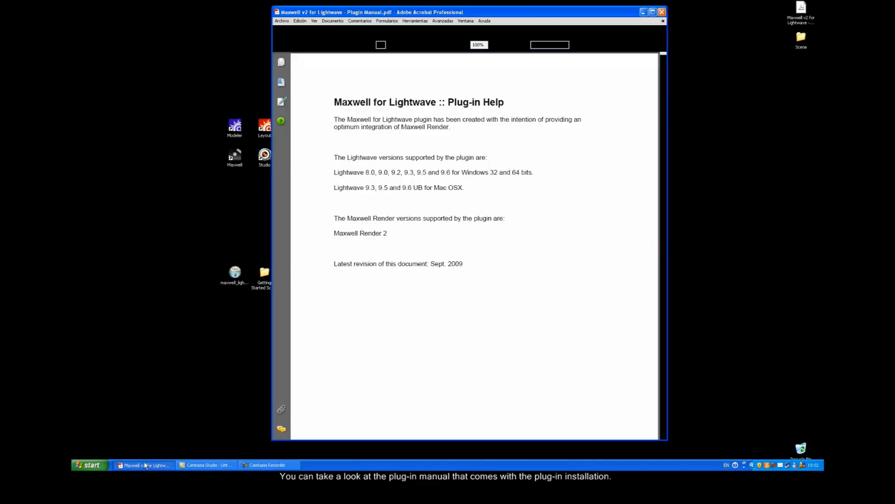
drag(662, 66, 662, 190)
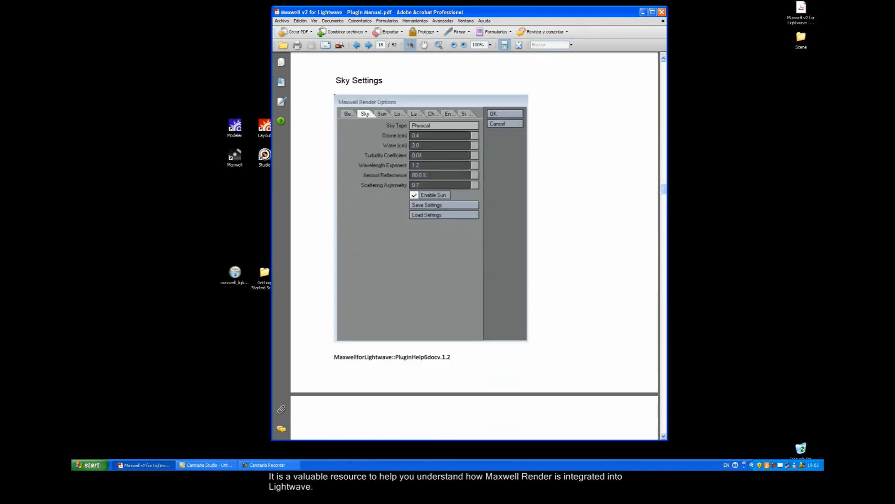
drag(662, 190, 662, 329)
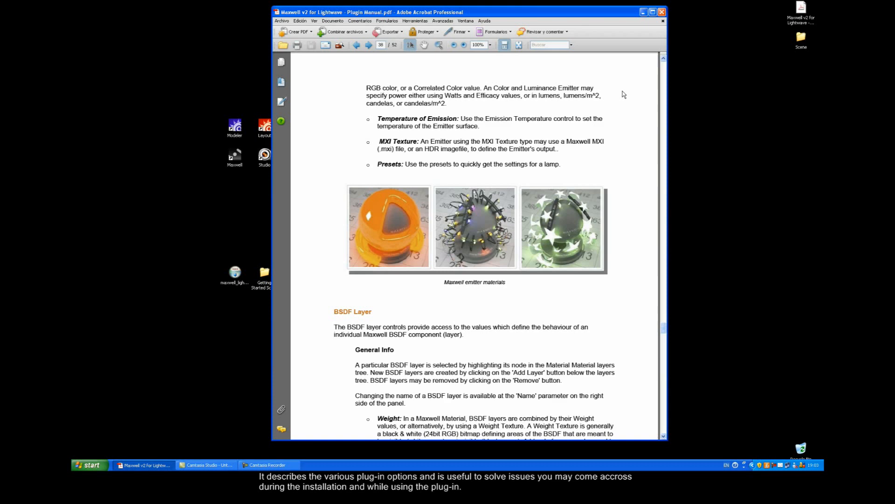
click(662, 12)
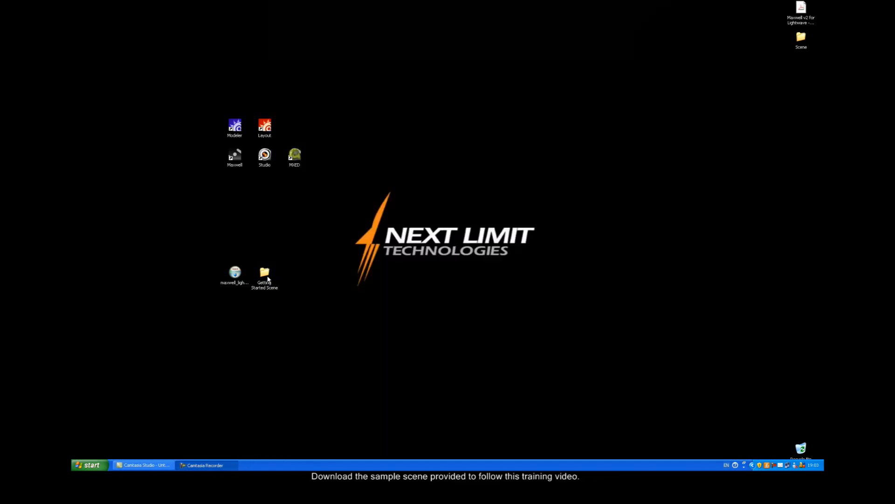
- Launch Layout, load Sample_Scene with the table and cups, and show the Render tools
click(265, 275)
double_click(265, 127)
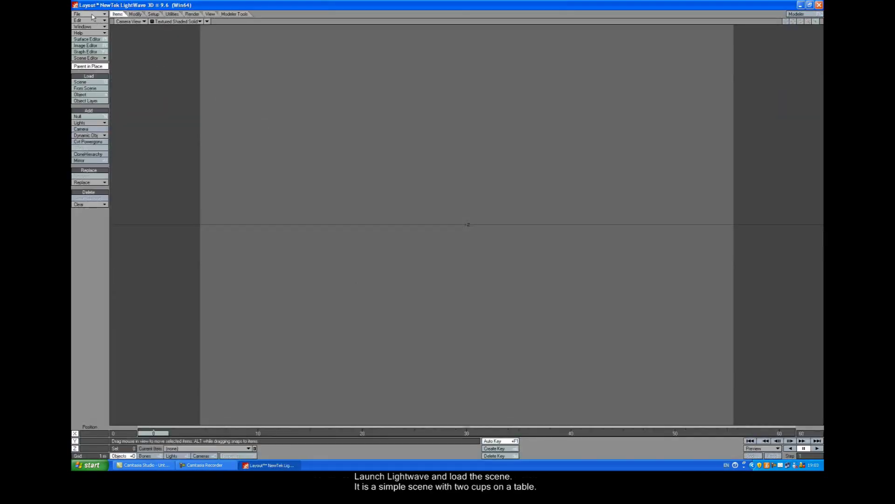
click(77, 14)
mouse_move(84, 20)
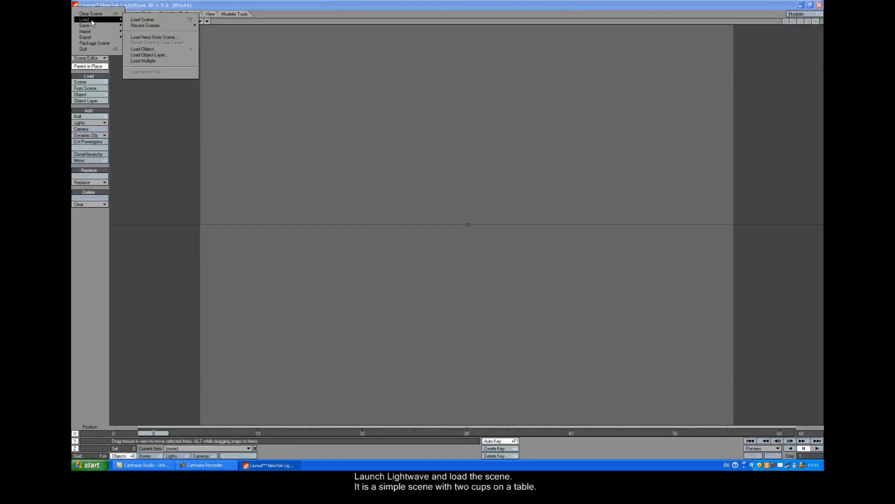
click(137, 20)
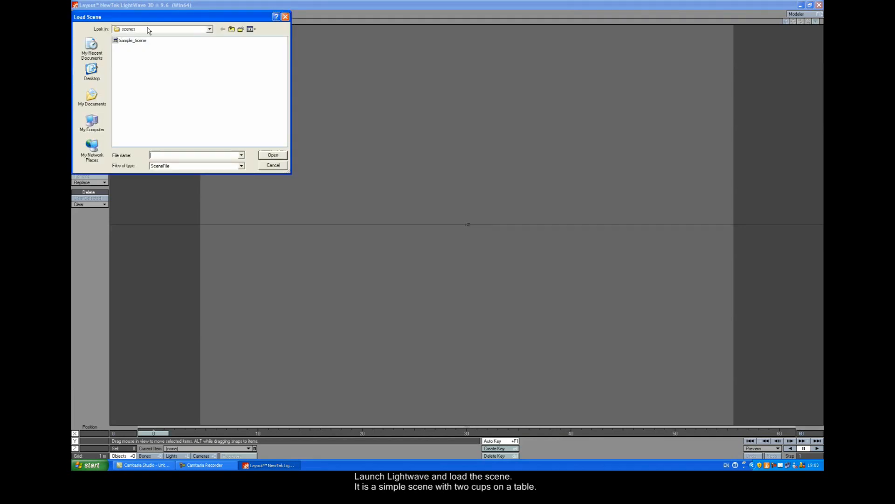
click(130, 40)
click(274, 154)
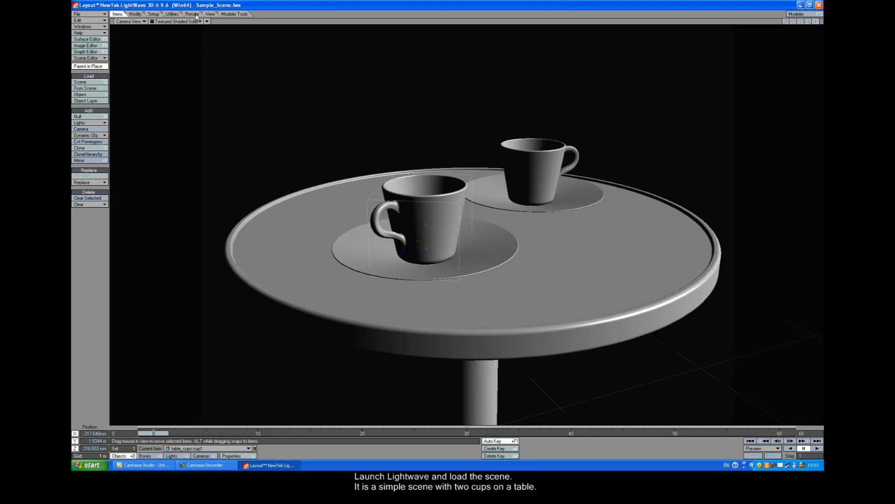
click(192, 14)
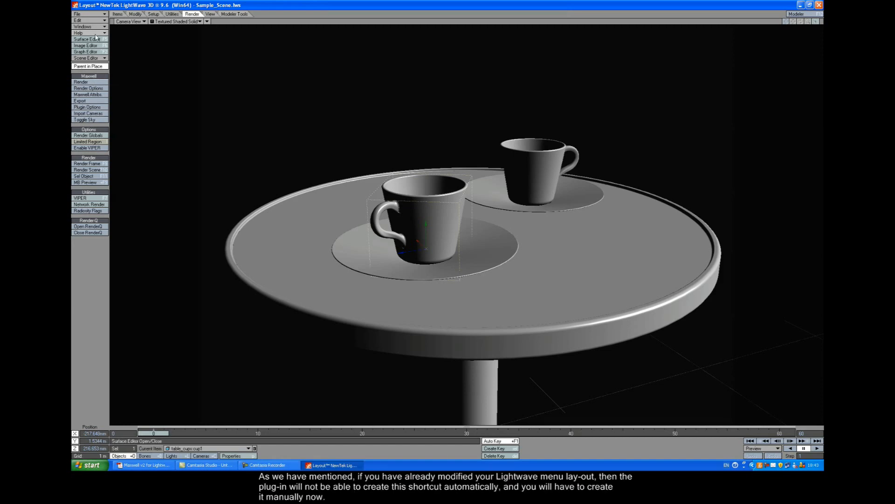
- In Configure Menus, collapse the top-level branches and expand Main Menu > Render
click(81, 20)
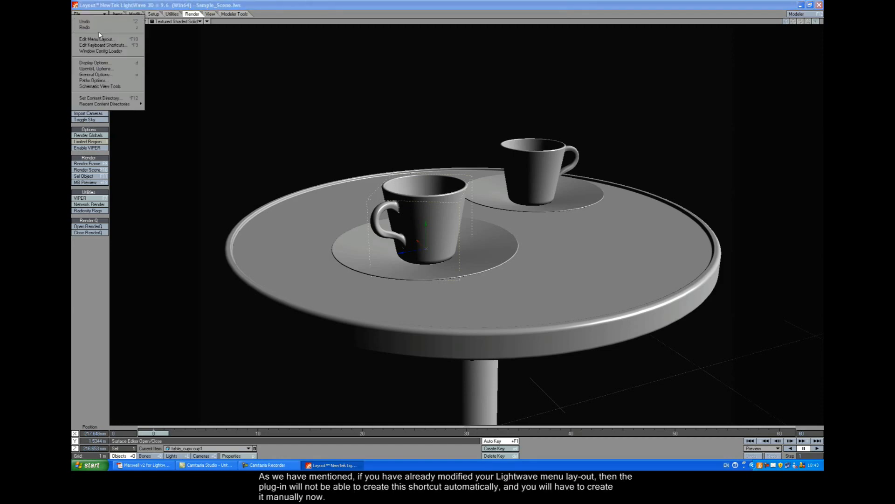
click(103, 39)
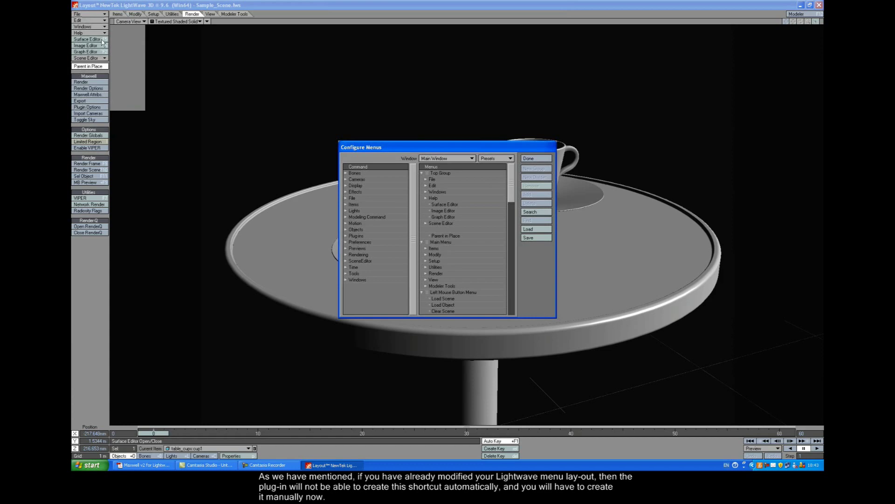
click(421, 173)
click(422, 181)
click(422, 185)
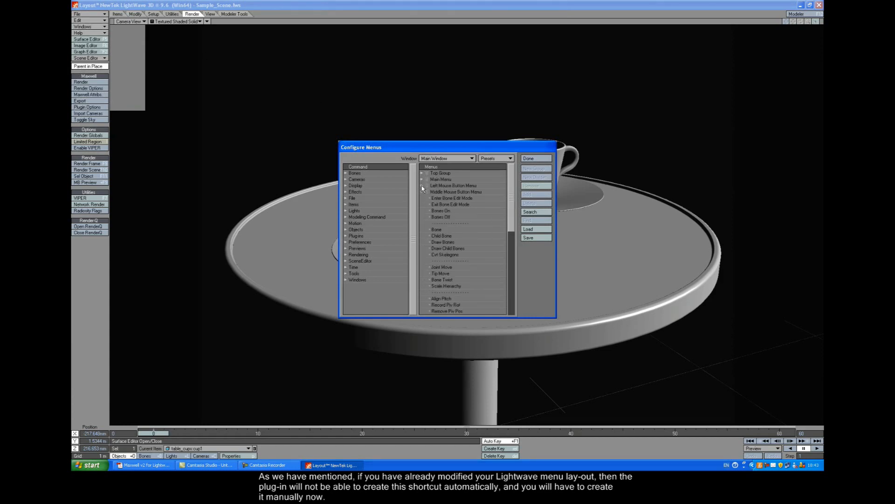
click(422, 198)
click(423, 181)
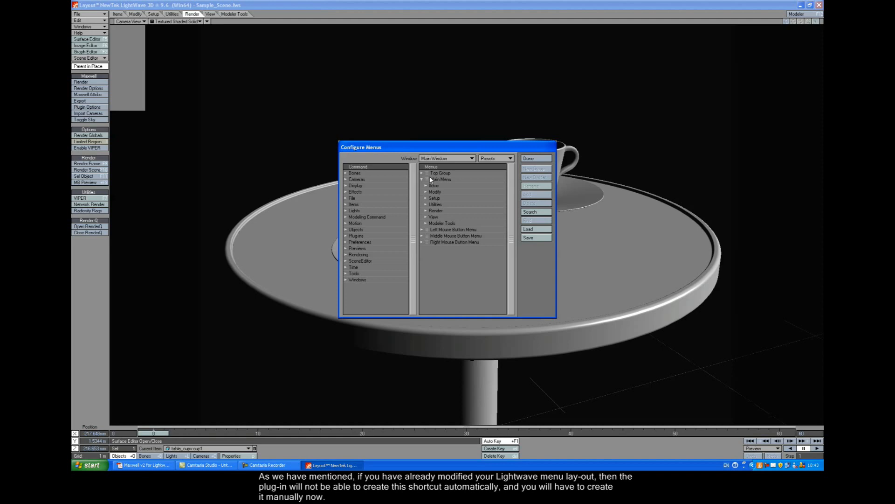
click(435, 211)
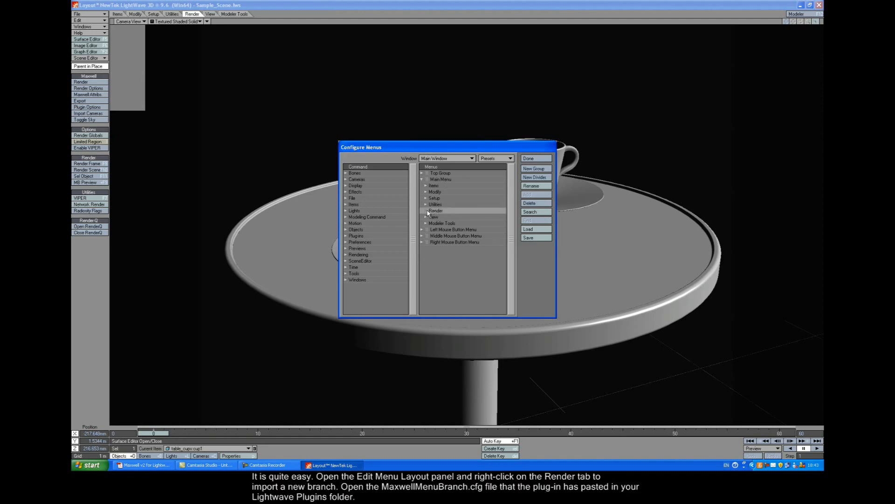
- Load MaxwellMenuBranch.cfg from the Maxwell plugins folder into Render and finish configuring menus
right_click(439, 211)
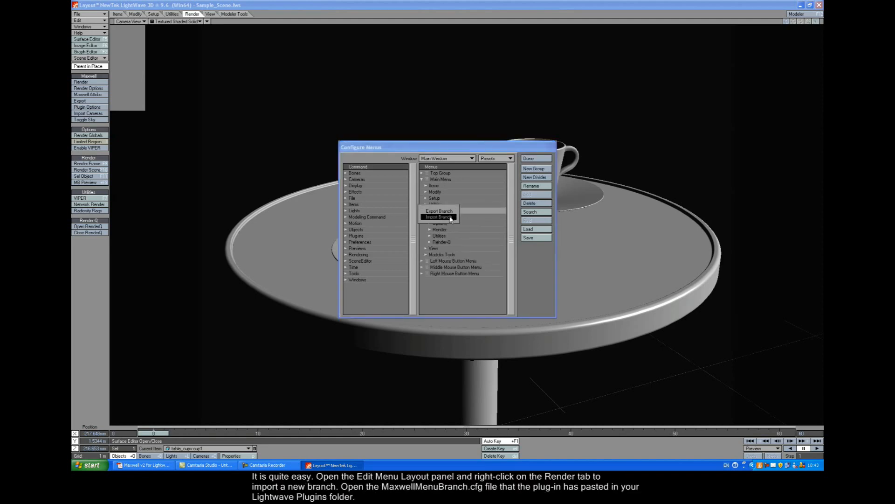
click(446, 218)
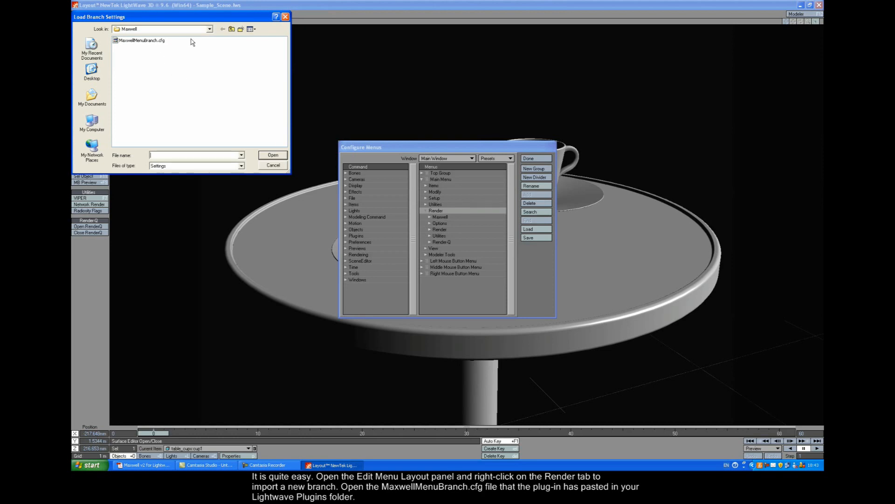
click(231, 30)
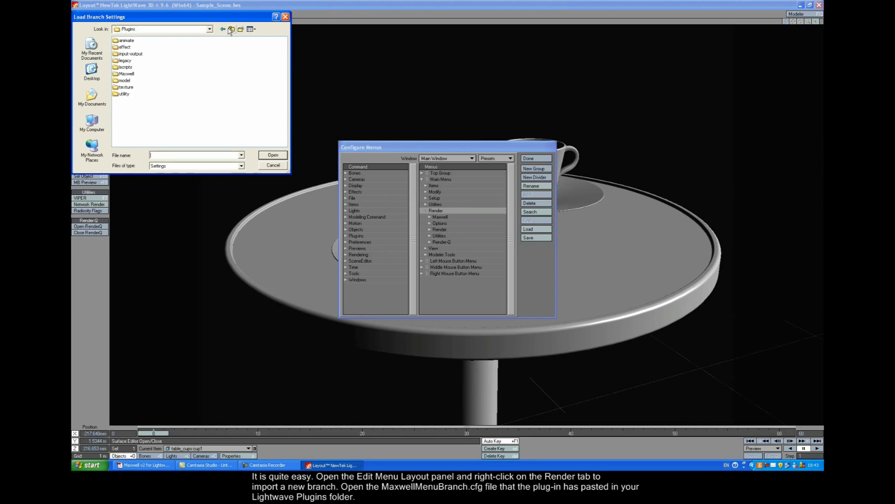
double_click(125, 73)
click(140, 40)
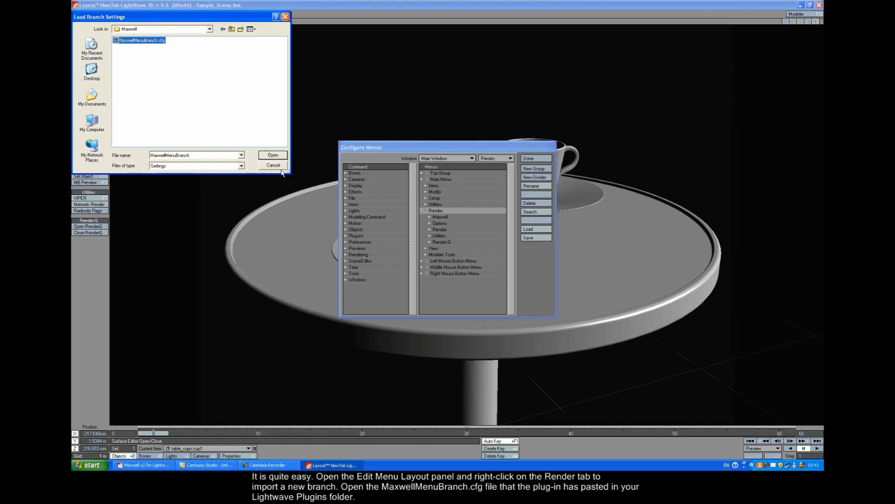
click(273, 155)
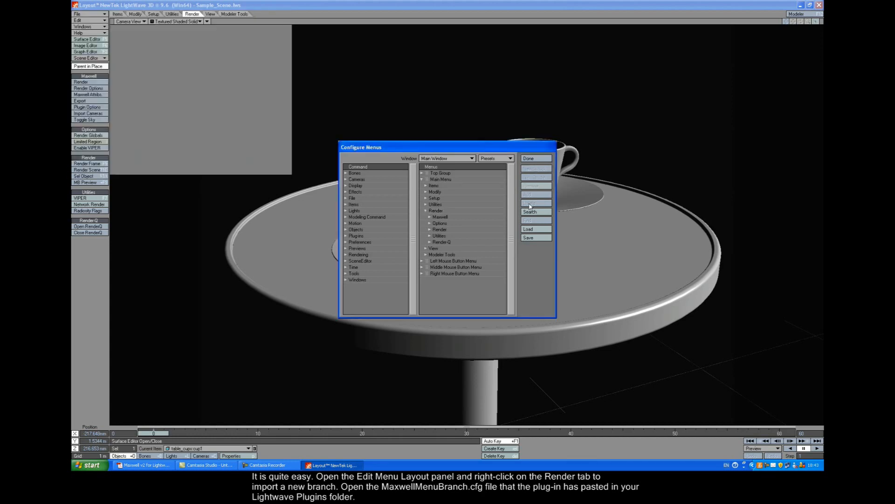
click(530, 159)
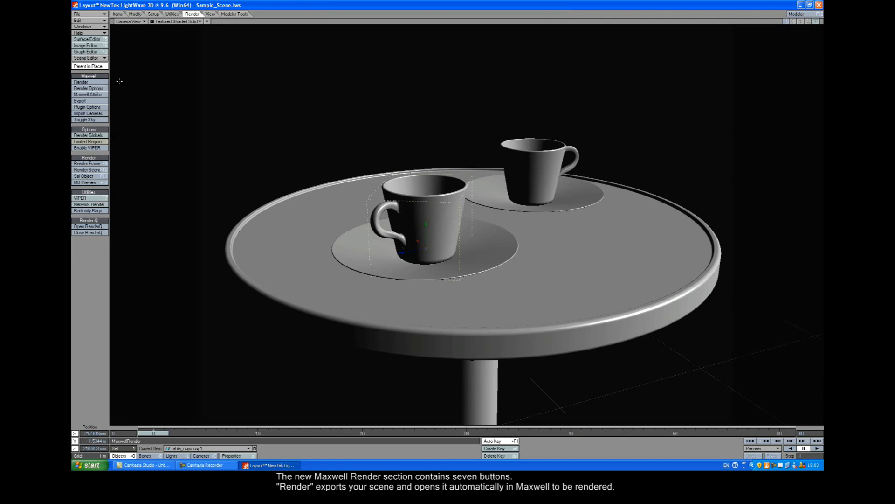
click(89, 88)
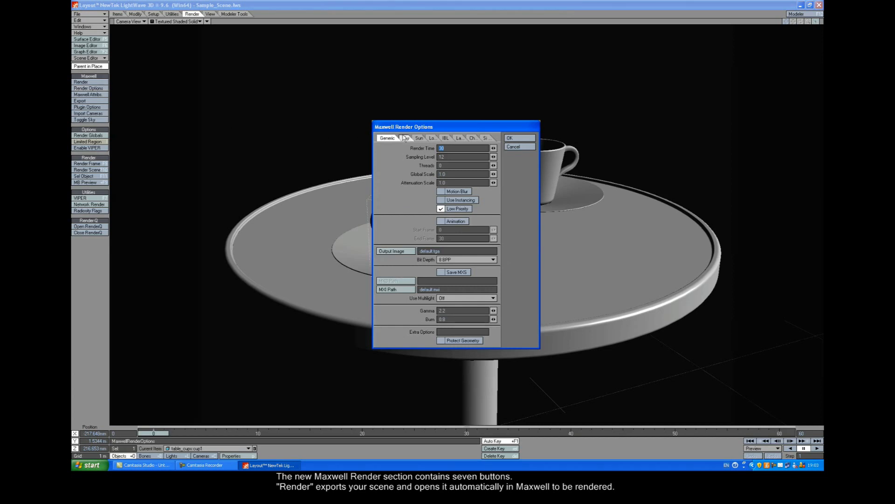
click(406, 138)
click(419, 137)
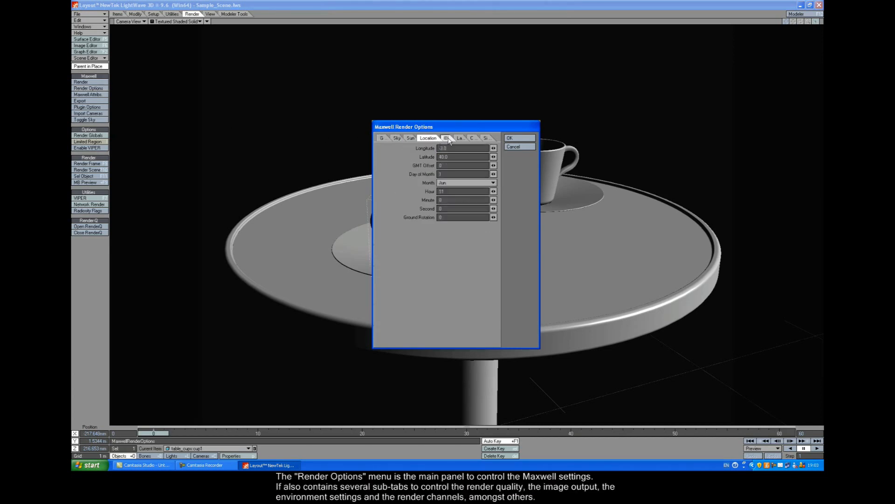
click(448, 138)
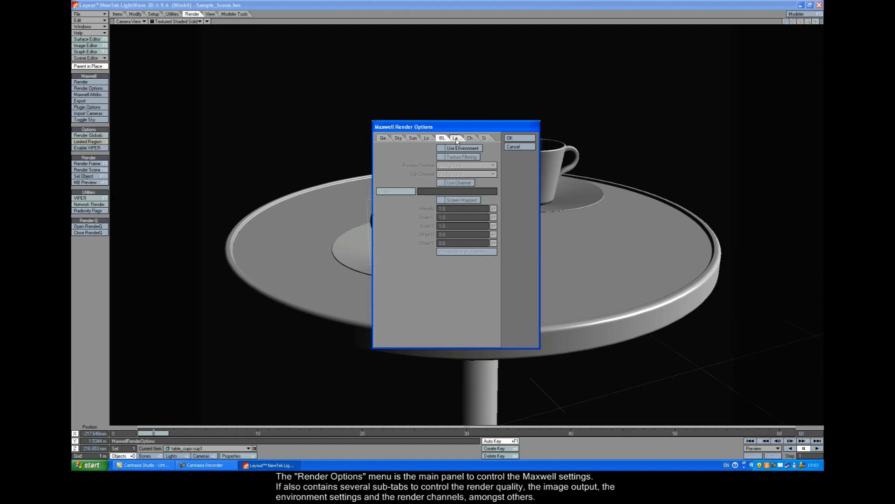
click(473, 139)
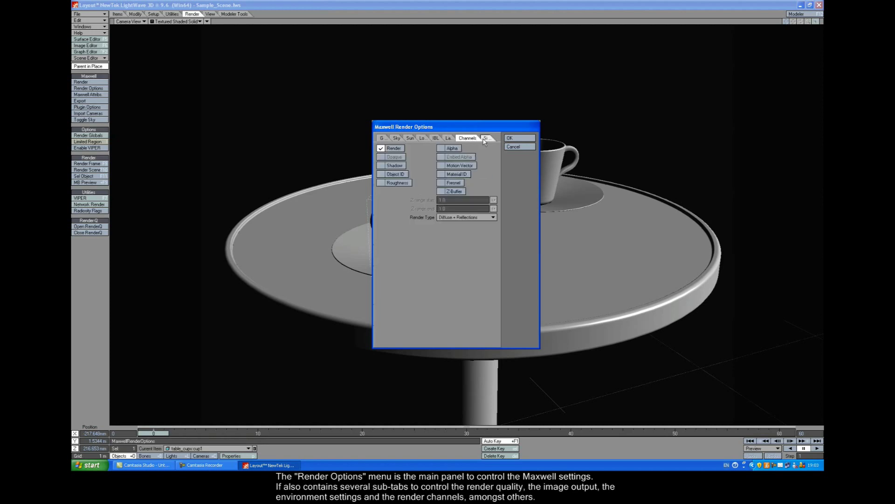
click(511, 139)
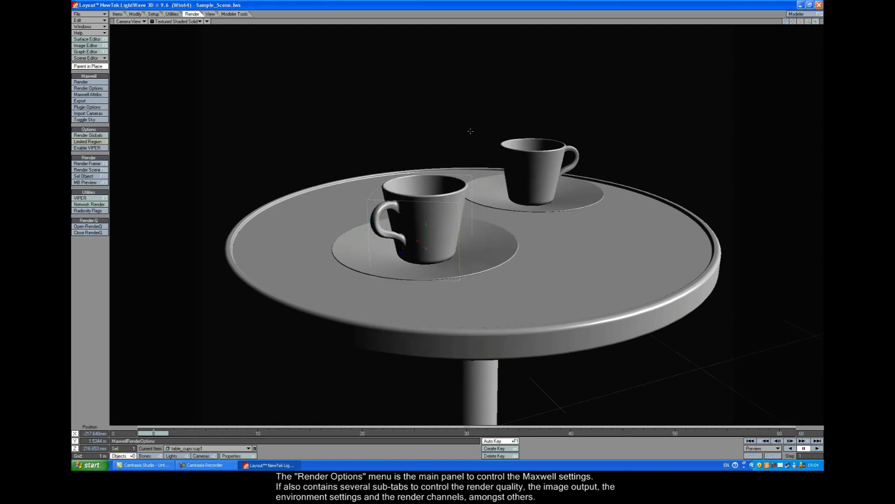
click(88, 94)
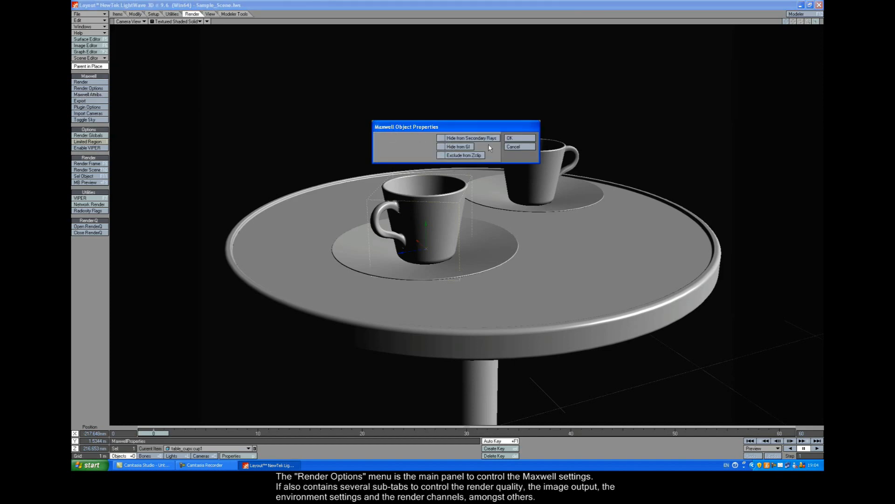
click(512, 139)
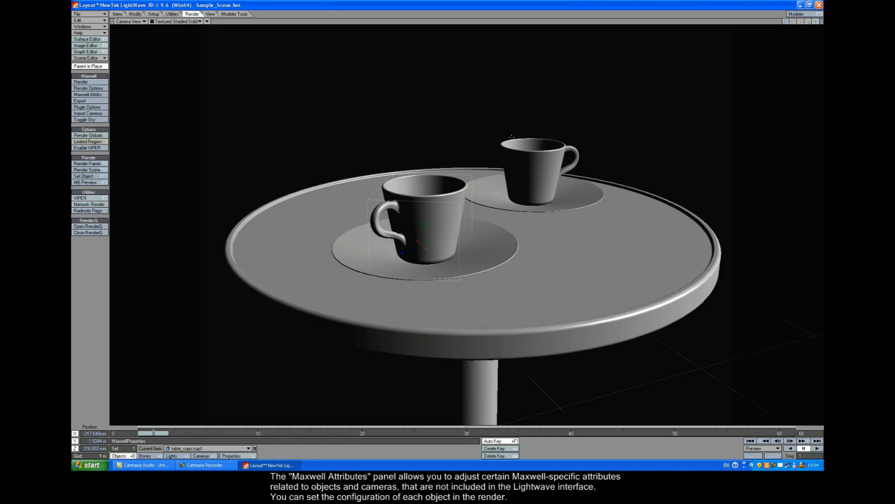
click(203, 455)
click(99, 94)
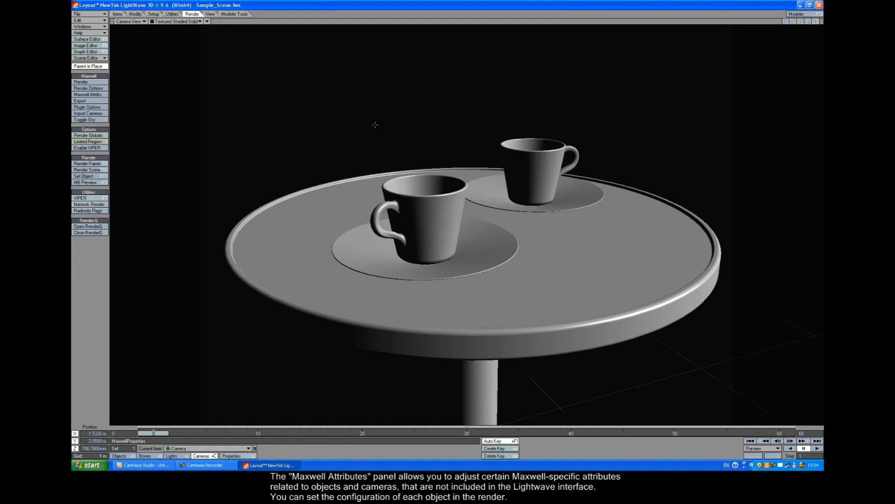
- Glance at Plugin Options and Import Cameras, then turn on the Maxwell sky preview
click(89, 107)
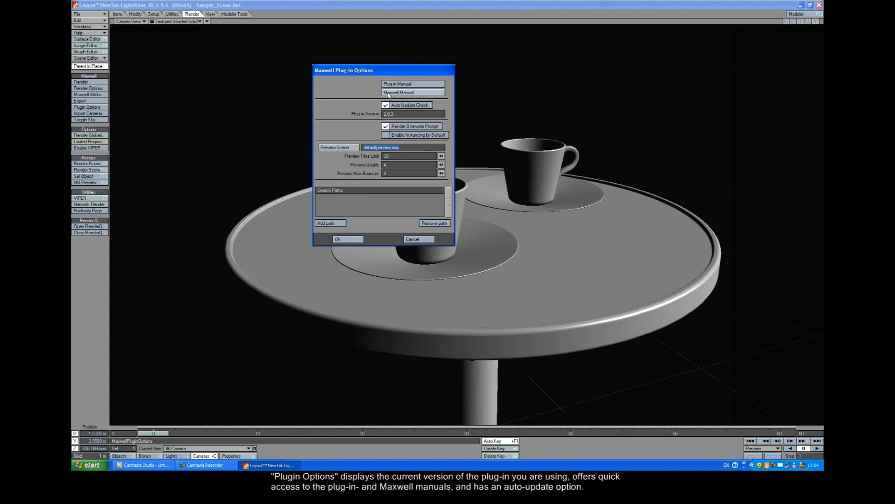
click(346, 243)
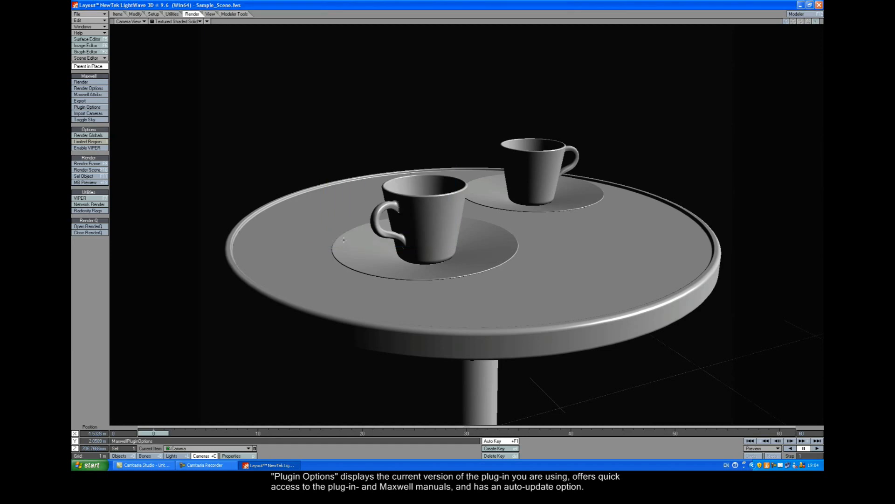
click(91, 113)
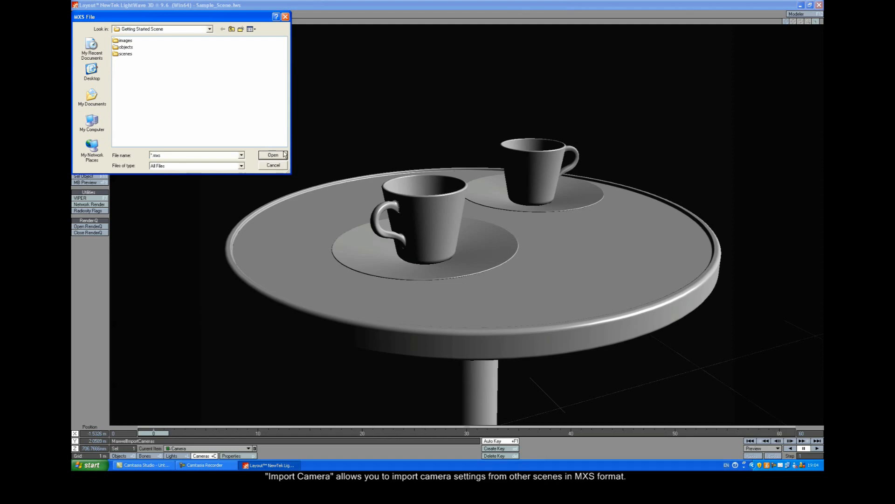
click(274, 156)
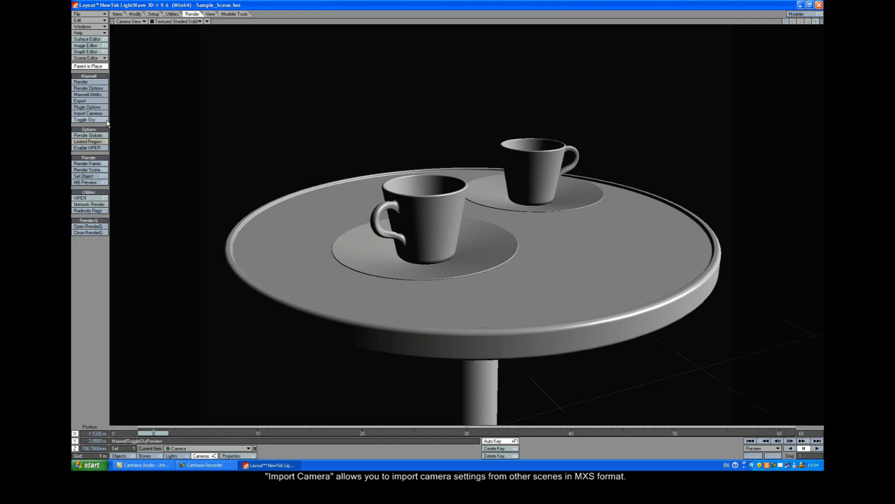
click(90, 120)
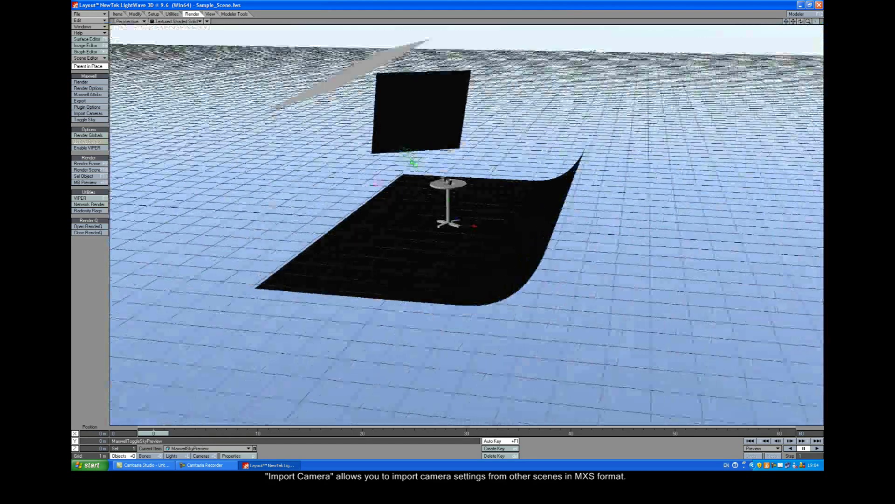
- Orbit to view sky and ground, clear and re-toggle the sky preview, then bring up Maxwell Render Options
mouse_move(490, 231)
alt+mouse_down()
mouse_move(420, 231)
mouse_move(420, 175)
alt+mouse_up()
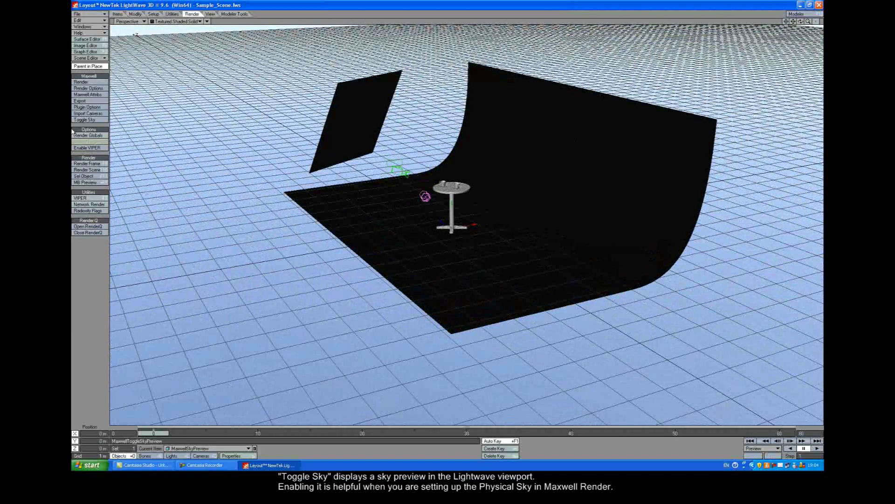
click(90, 120)
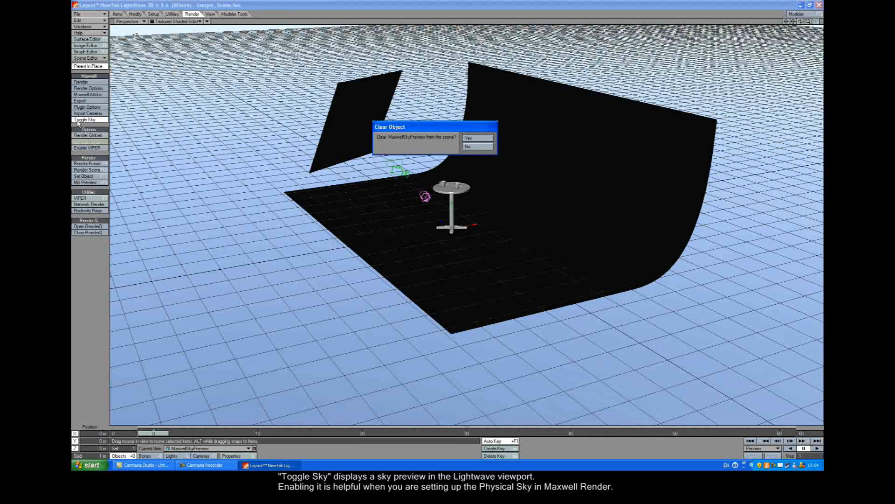
click(468, 138)
alt+drag(455, 140, 419, 127)
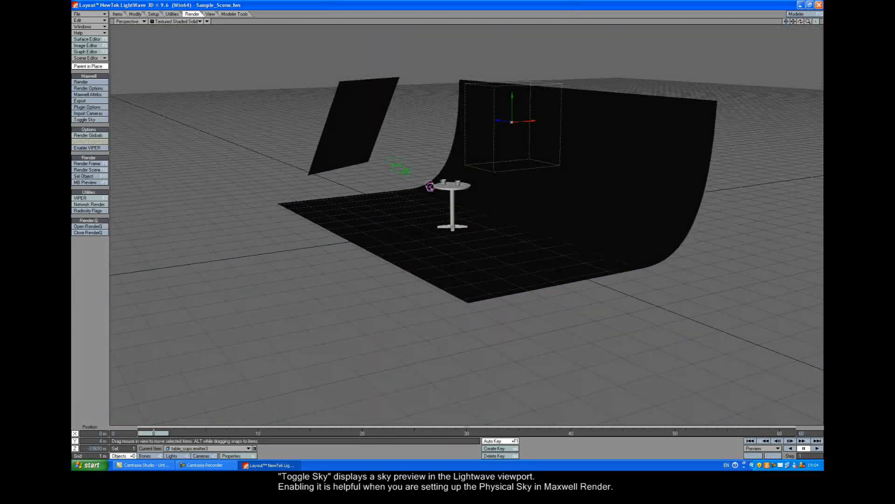
click(90, 119)
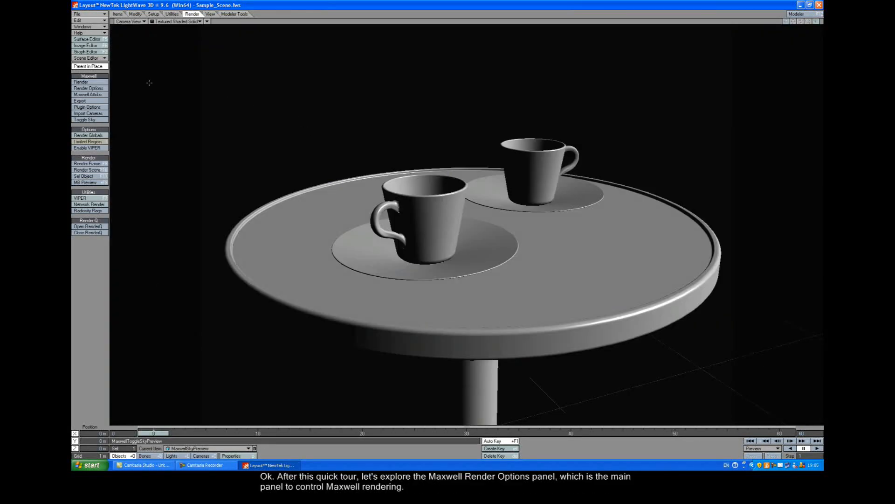
click(88, 89)
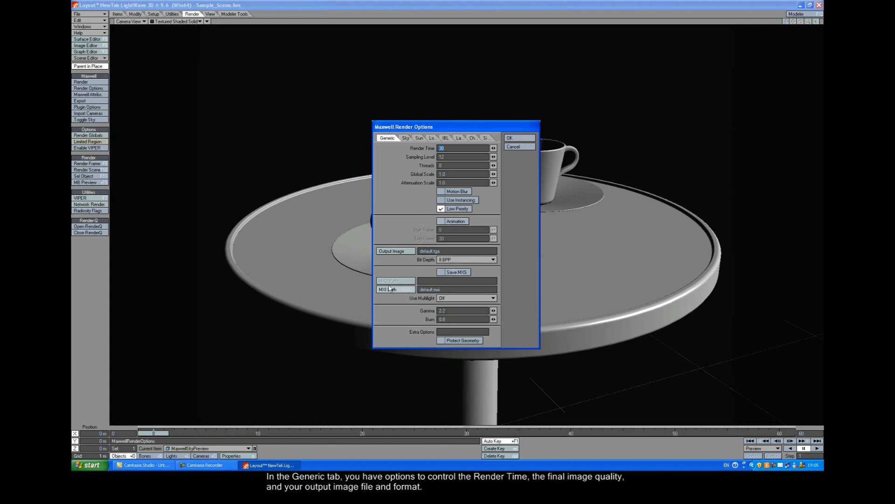
- Check output bit depths, set the sky type to Physical and keep direct sunlight on
click(465, 259)
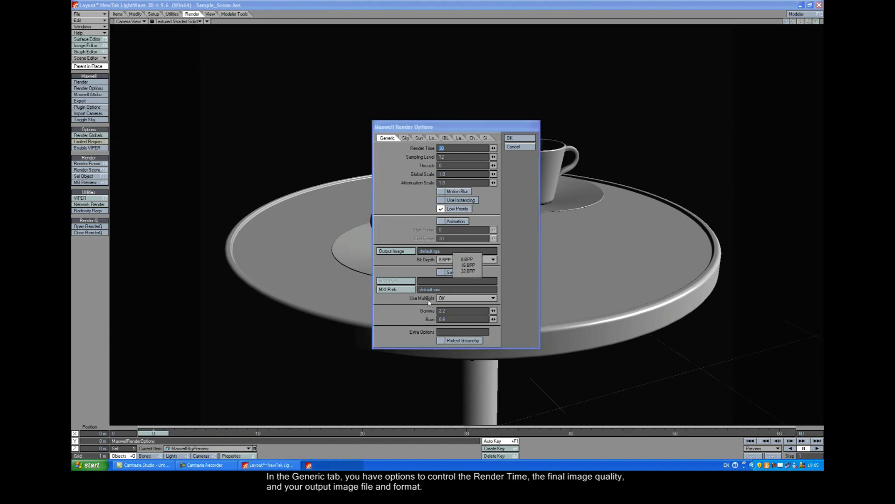
click(406, 223)
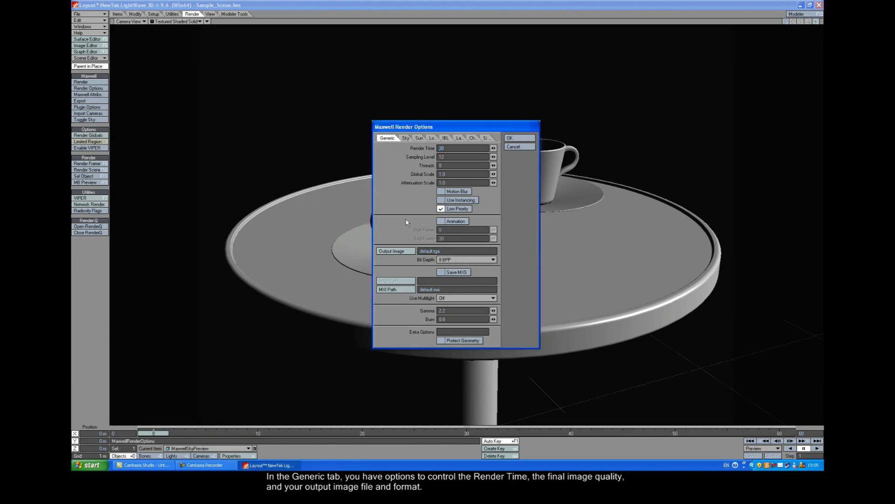
click(404, 138)
click(457, 150)
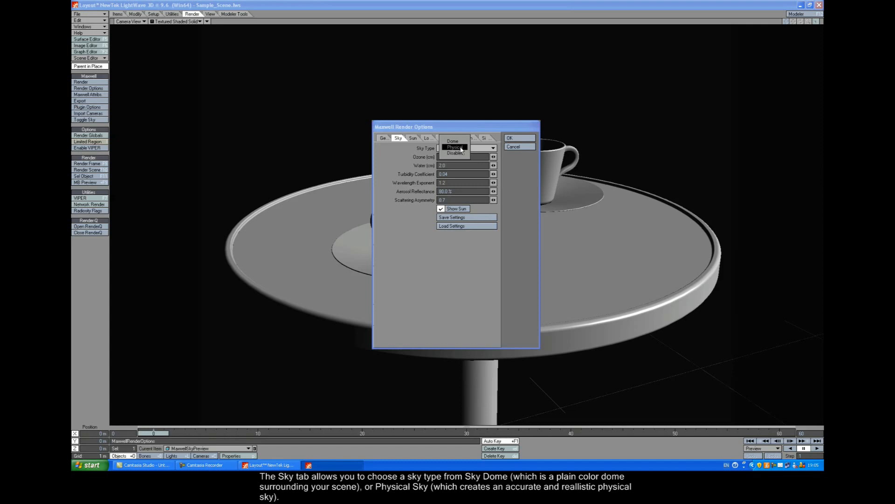
click(455, 142)
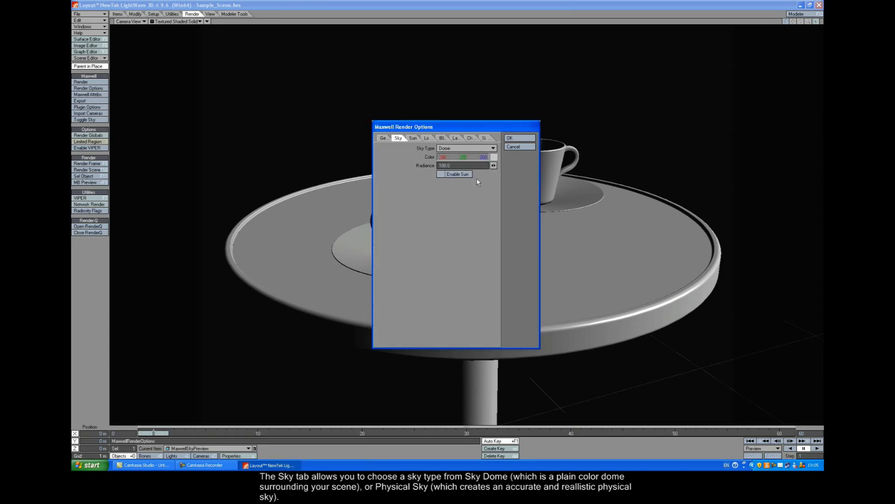
click(457, 148)
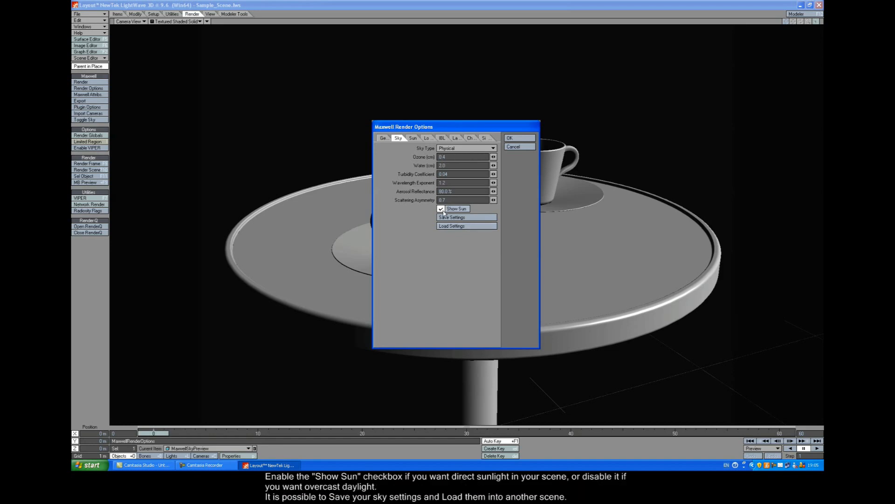
click(441, 208)
click(441, 208)
- On the Location tab set the month to September
click(413, 138)
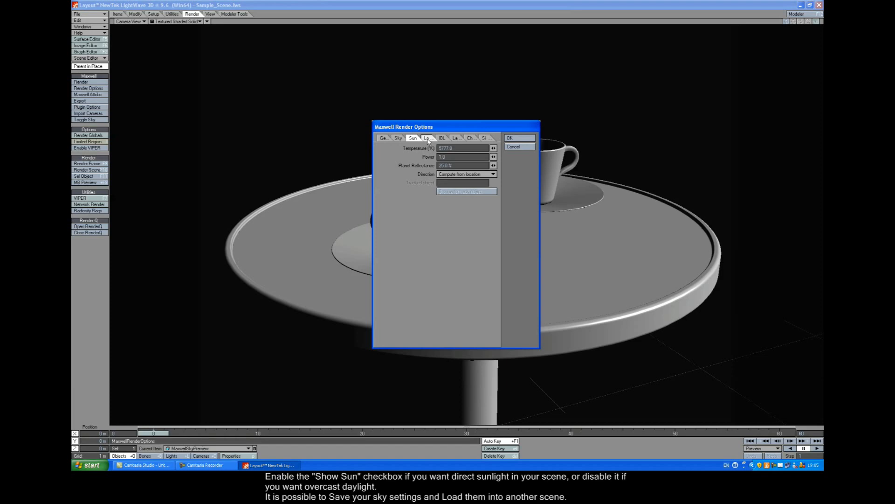
click(429, 139)
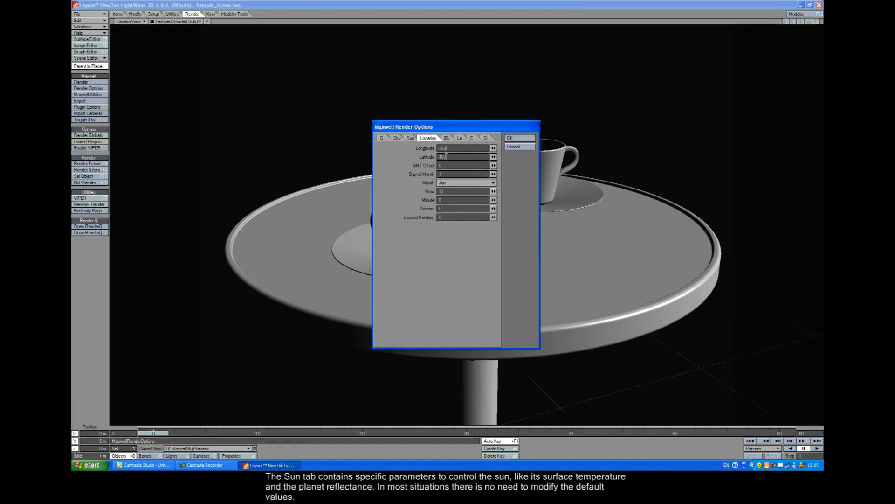
click(465, 183)
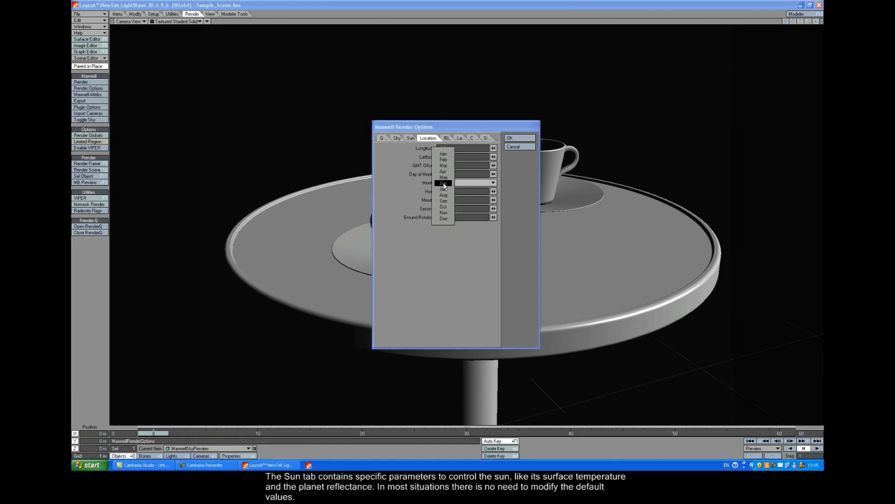
click(446, 201)
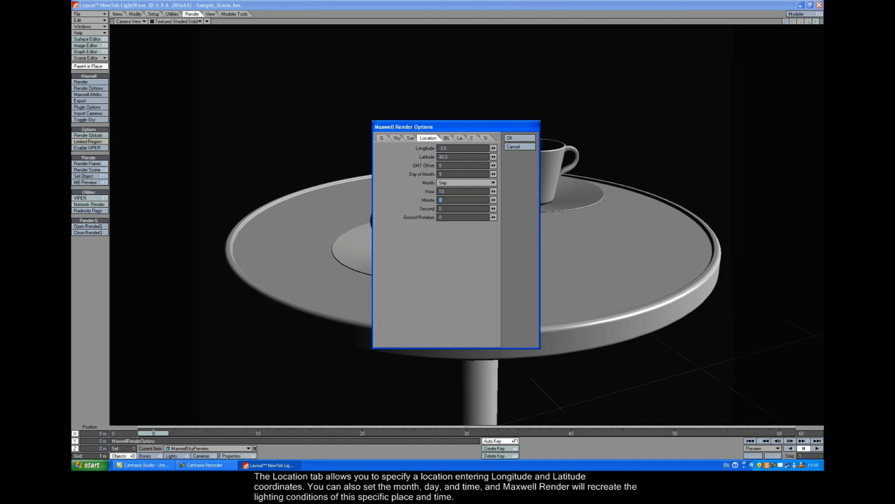
- Tour the IBL, Layers, Channels and Simulens tabs and return to Generic
click(449, 140)
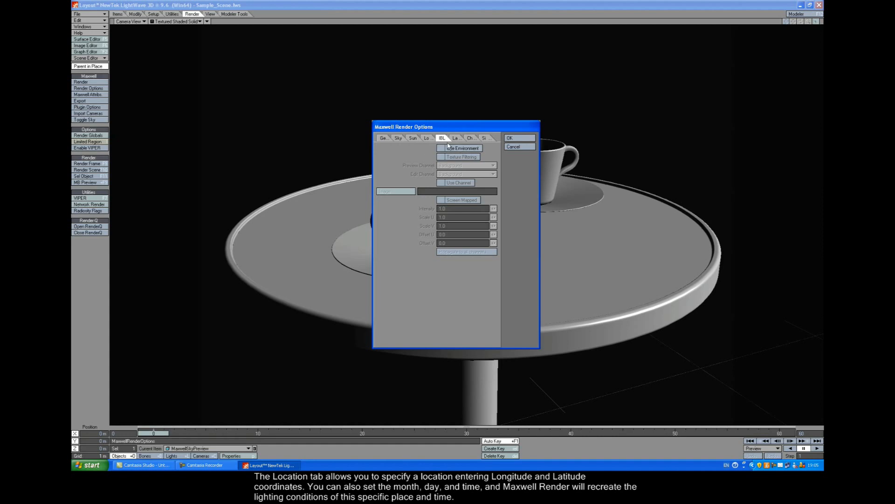
click(458, 139)
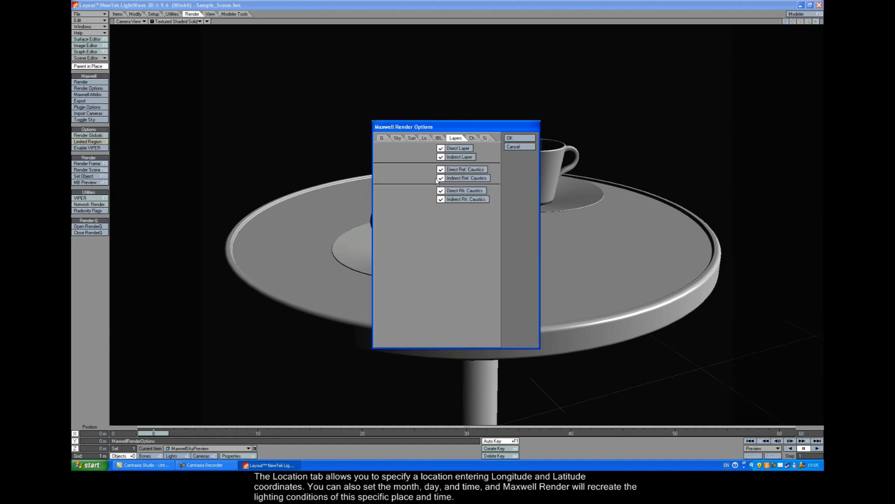
click(475, 139)
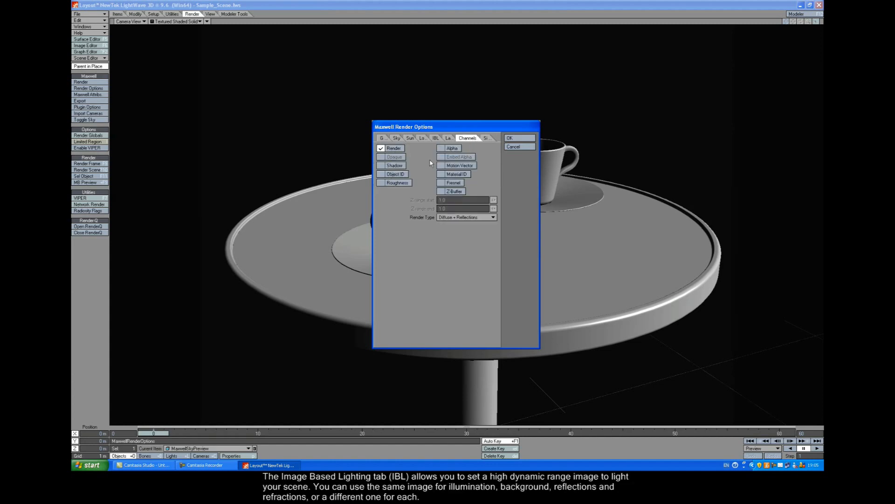
click(487, 140)
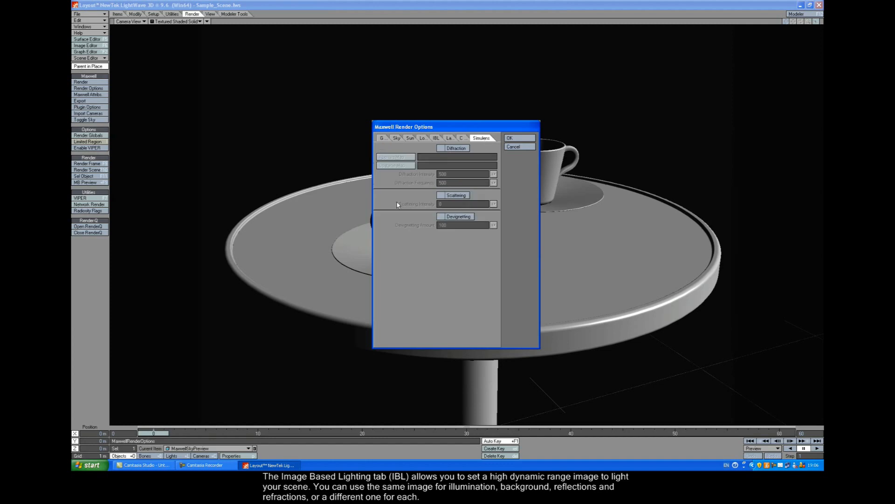
click(385, 140)
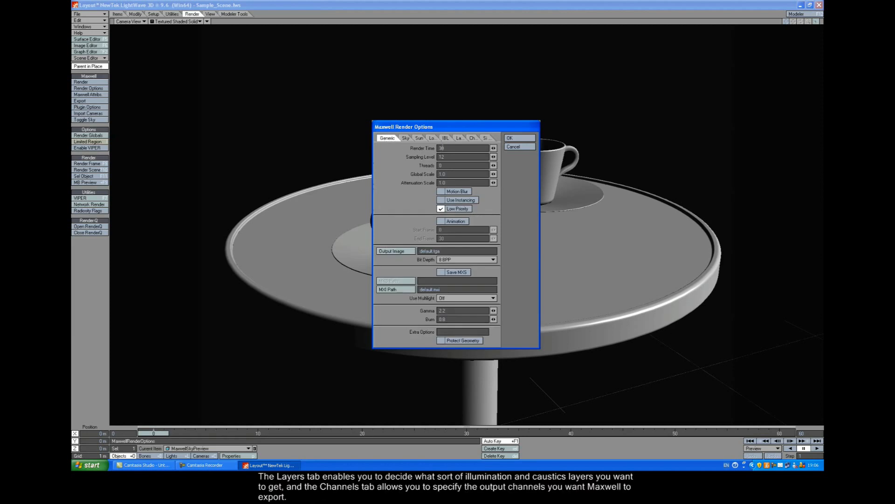
- Select the Render Time value to change it from 30 to 1 minute
drag(444, 147, 437, 150)
text(1)
- Create a Renders folder on the Desktop for the output image and select the default file name to replace with test_render.jpg
click(395, 250)
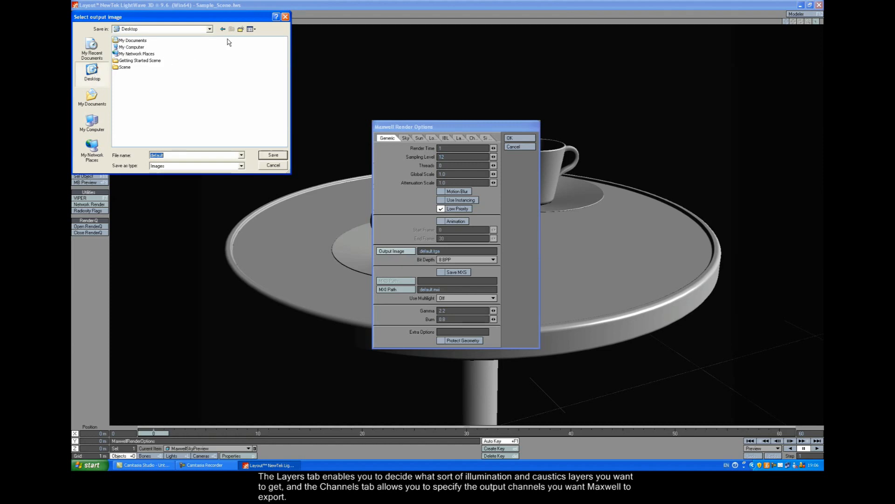
click(241, 29)
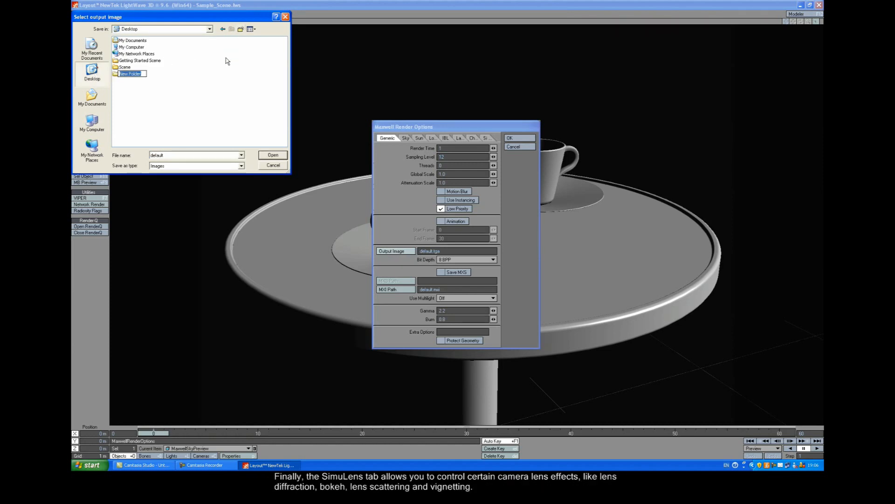
text(R)
text(nders)
double_click(127, 74)
click(161, 154)
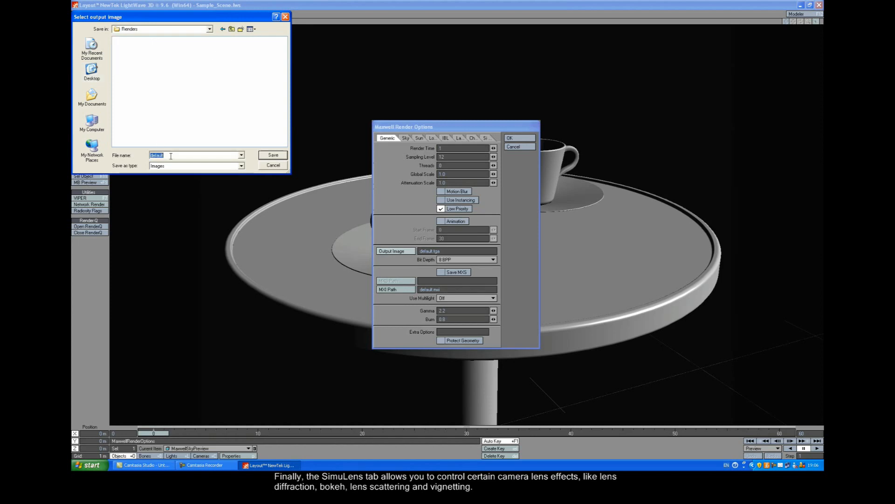
text(test_re)
text(nder.jp)
text(g)
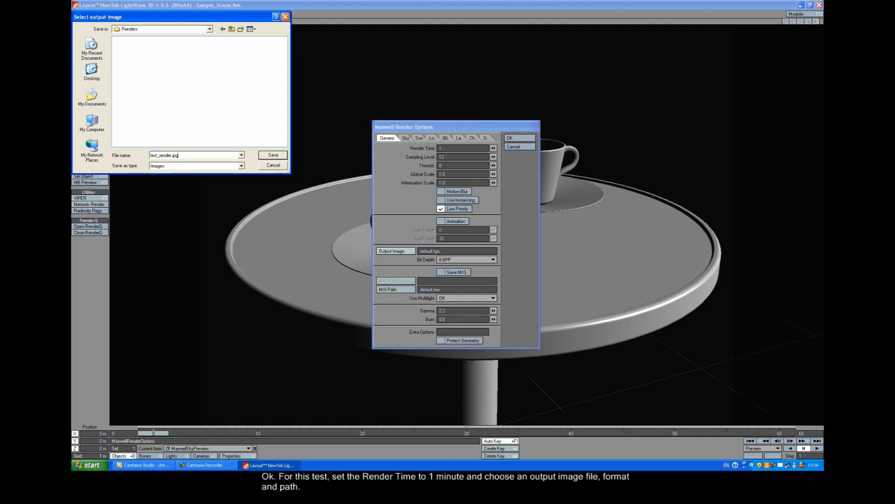
- Save the output image location and set the MXI path to test_render in Renders
click(273, 155)
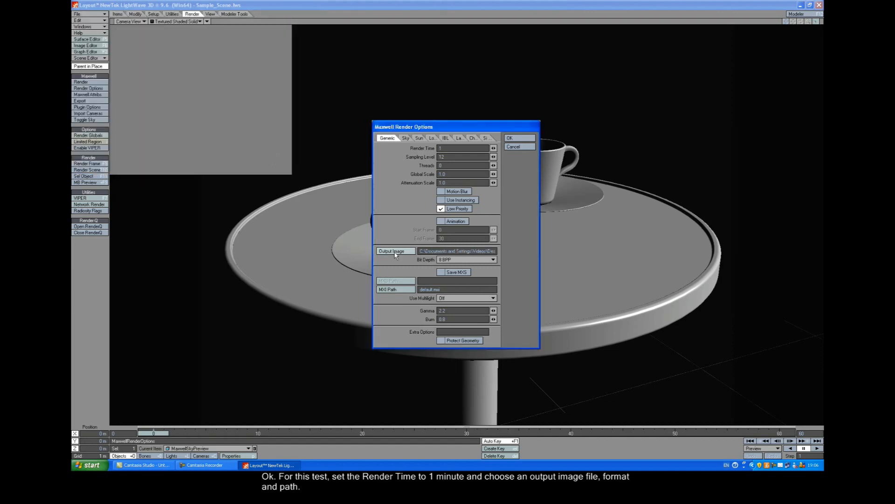
click(396, 290)
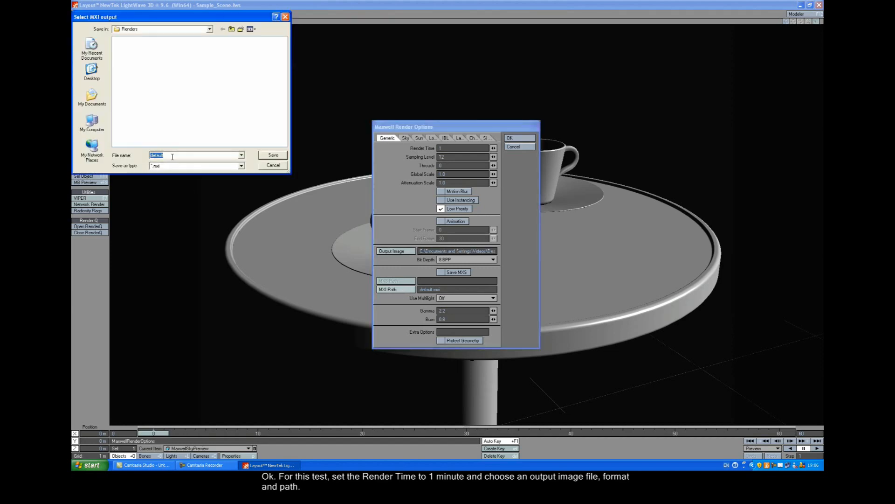
text(test_render)
click(272, 155)
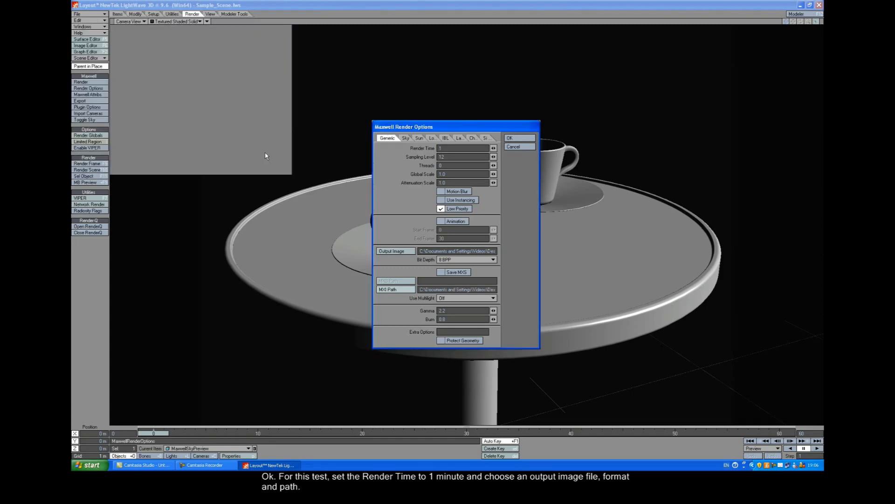
- Review the Sky, Sun and Location tabs, return to Generic and apply the render options
click(404, 138)
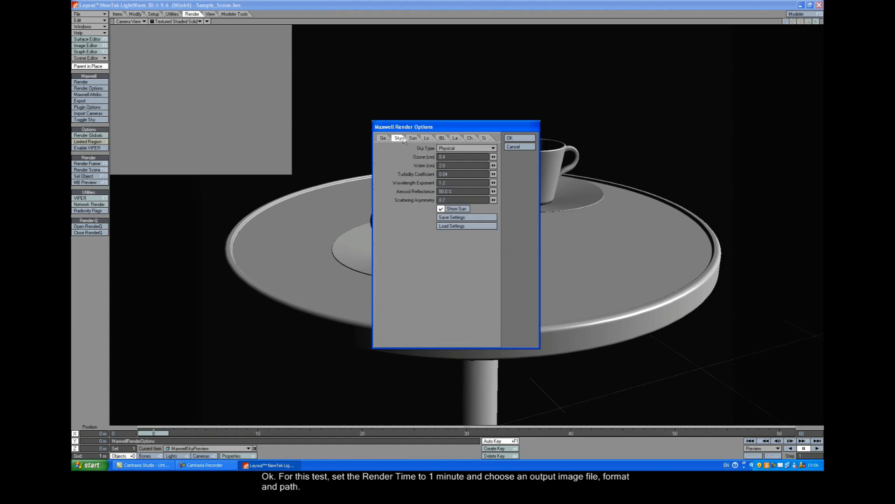
click(414, 138)
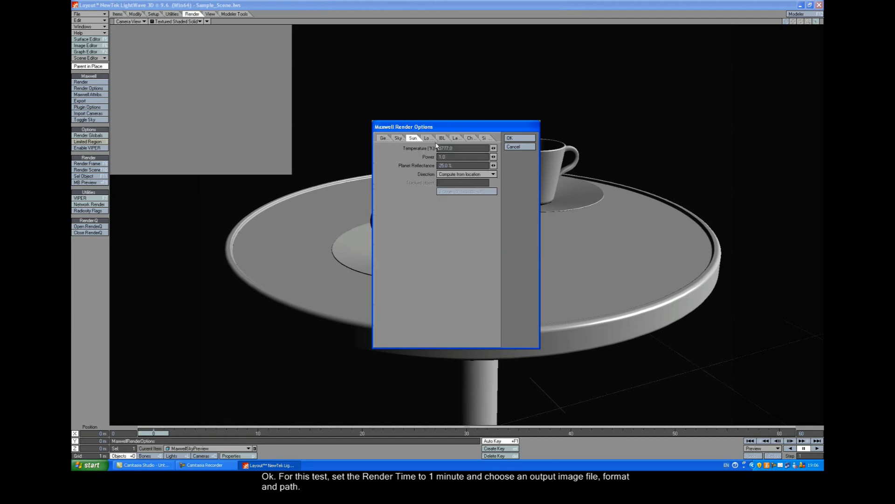
click(428, 138)
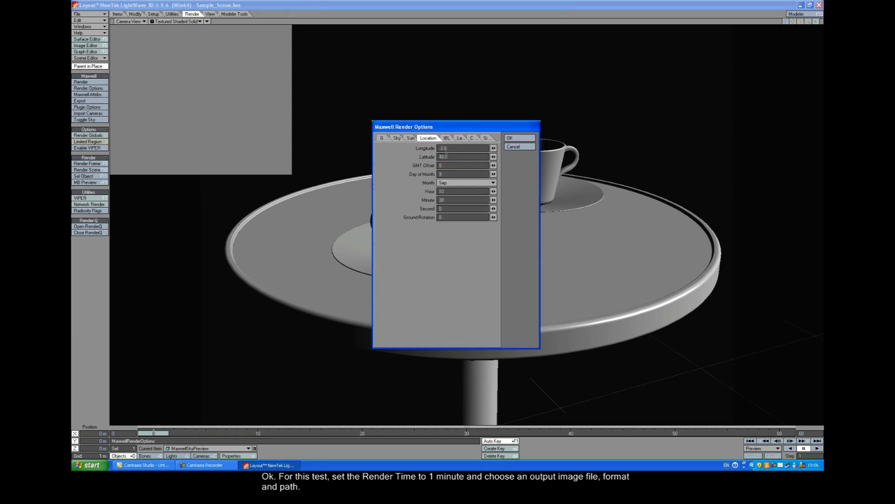
click(387, 138)
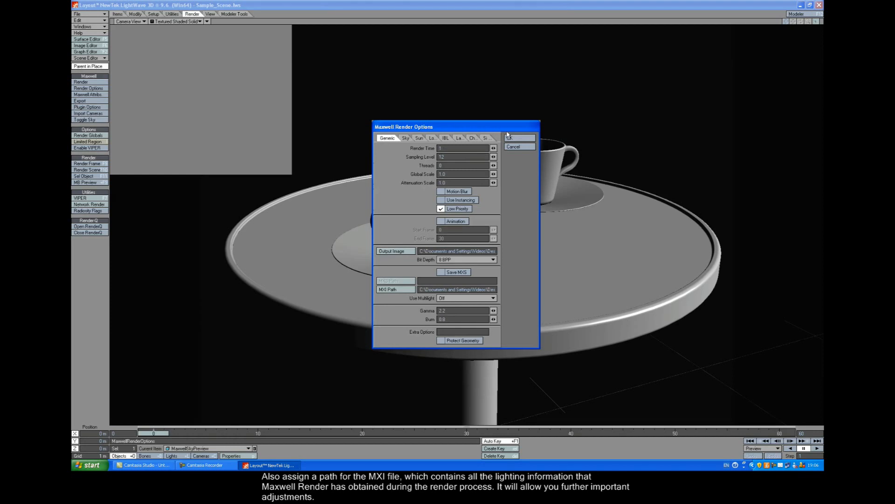
click(512, 137)
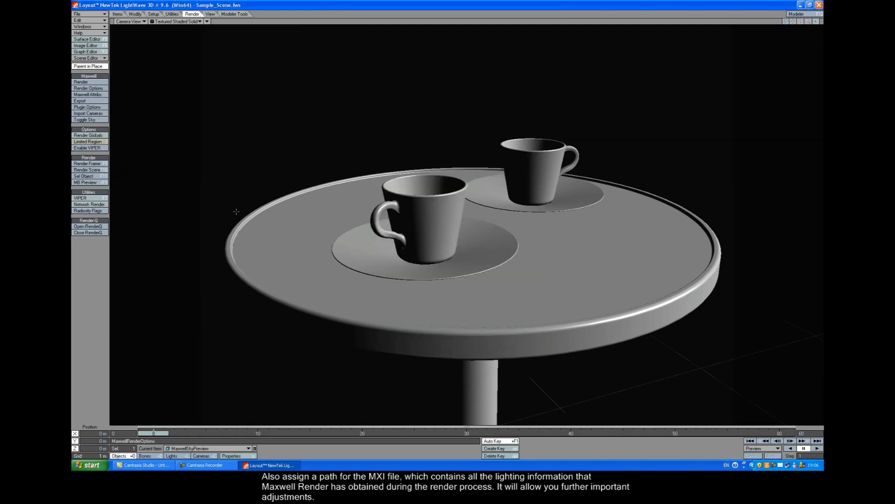
- Enable Depth of Field in the camera's Stereo and DOF properties (focal distance 1 m, F-stop 4.0)
click(201, 456)
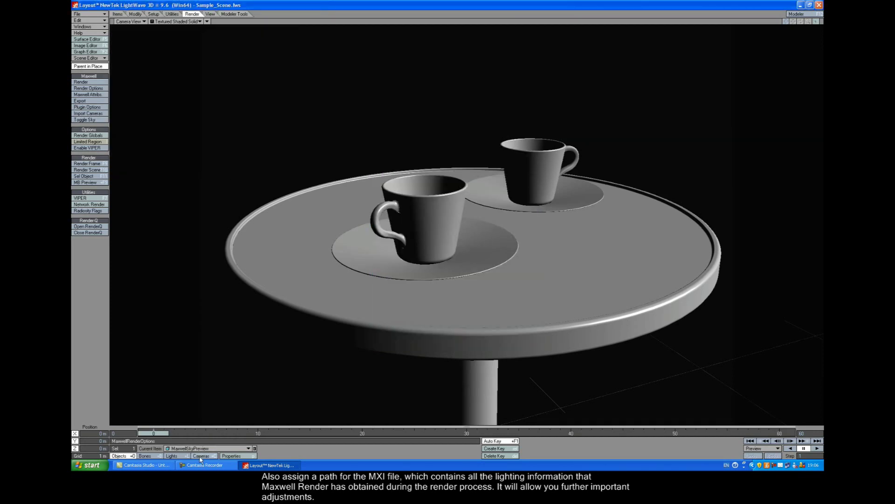
click(229, 455)
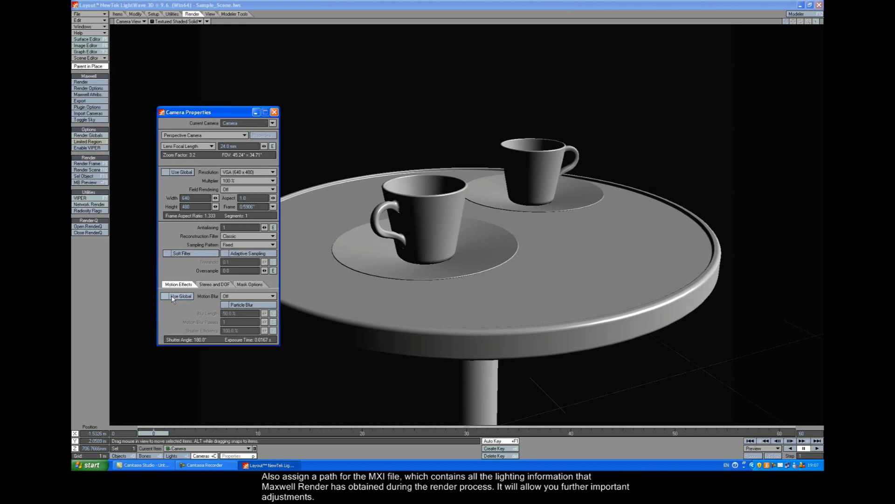
click(214, 284)
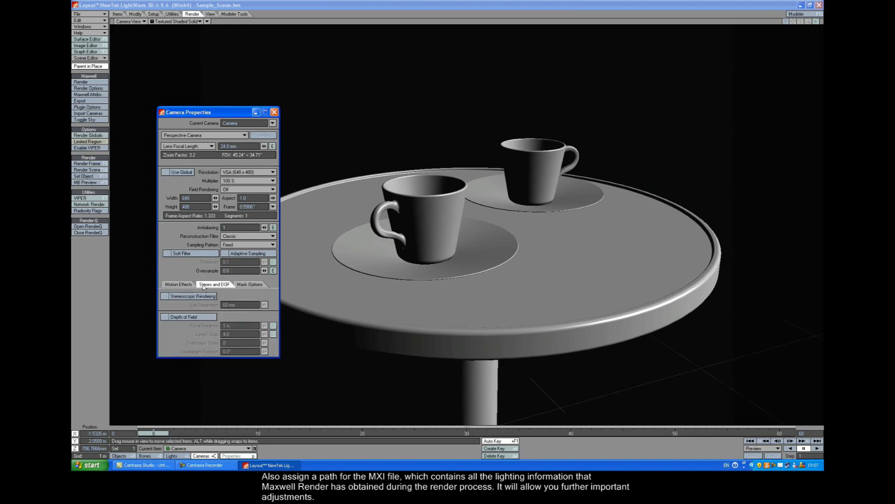
click(169, 317)
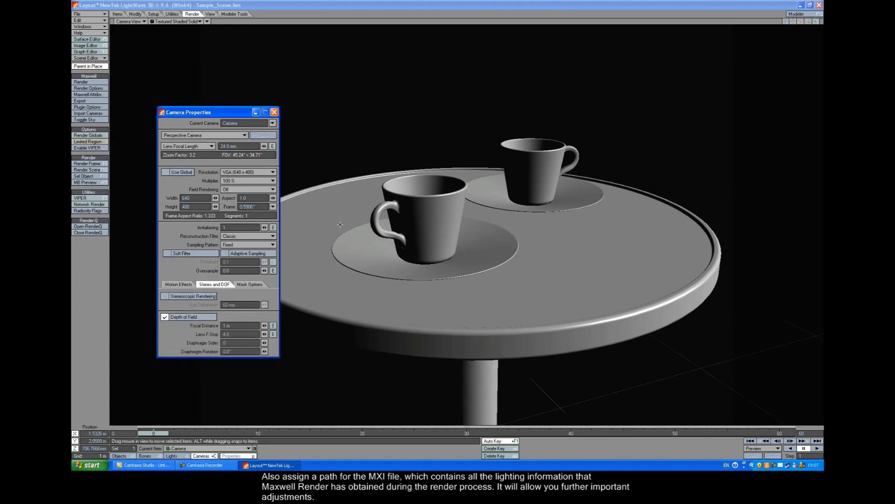
click(420, 183)
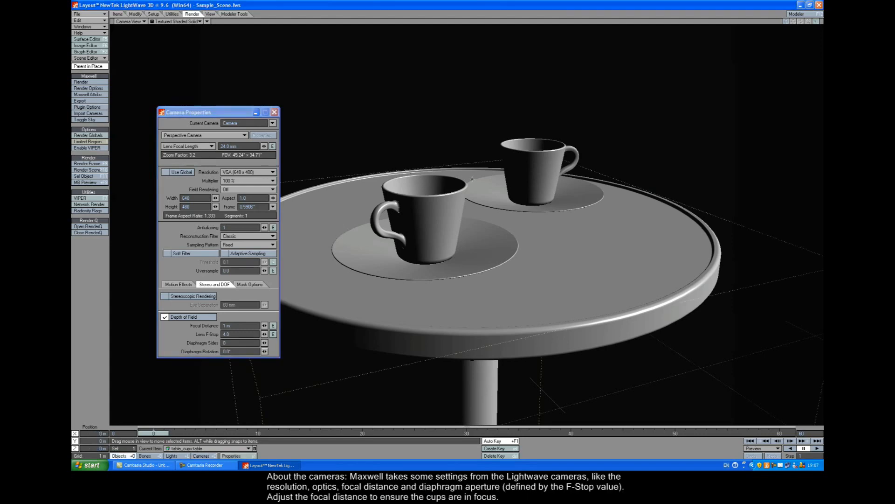
- Set the camera's focal distance to 1.56 m while viewing the table in Perspective
key(4)
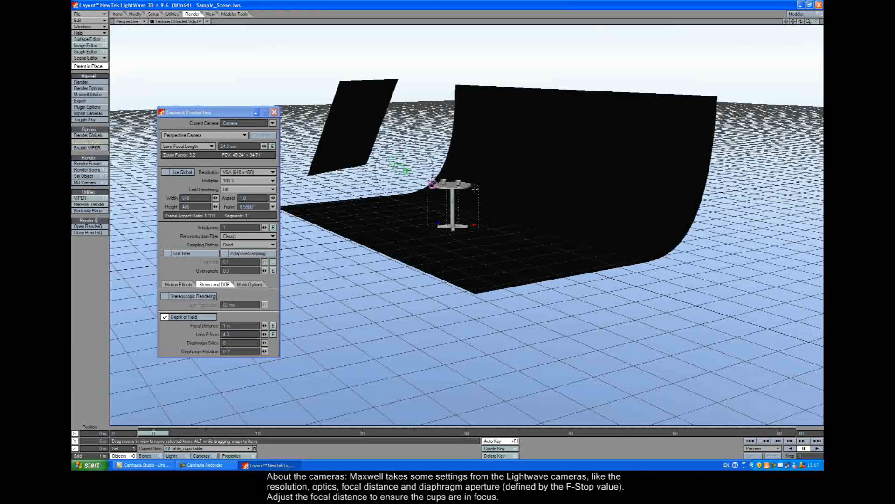
mouse_move(489, 245)
alt+mouse_down()
mouse_move(448, 231)
mouse_move(532, 245)
alt+mouse_up()
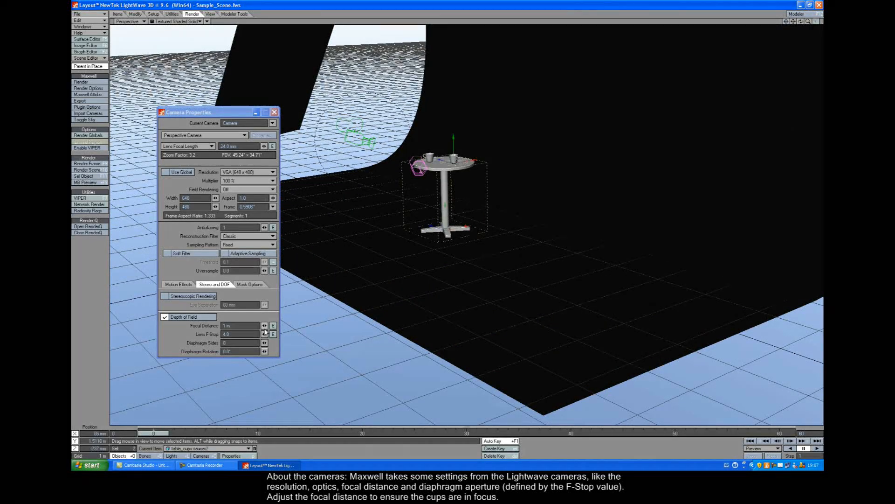
drag(265, 327, 308, 326)
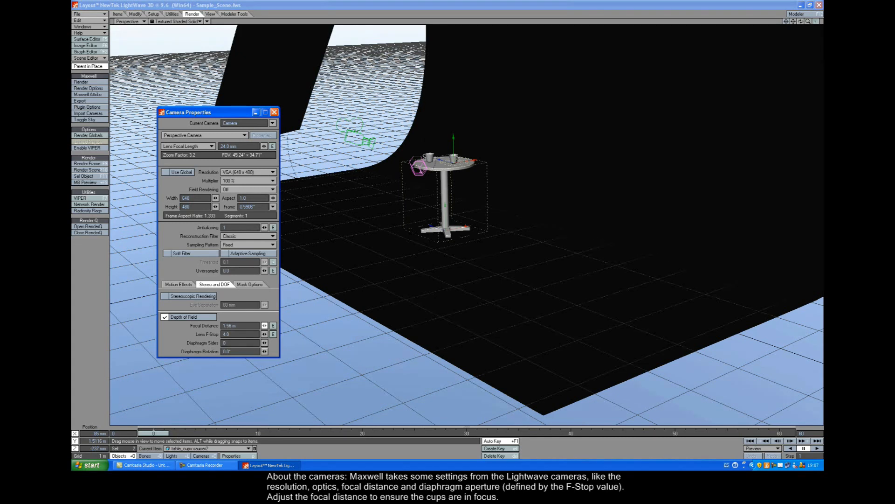
alt+drag(420, 307, 314, 309)
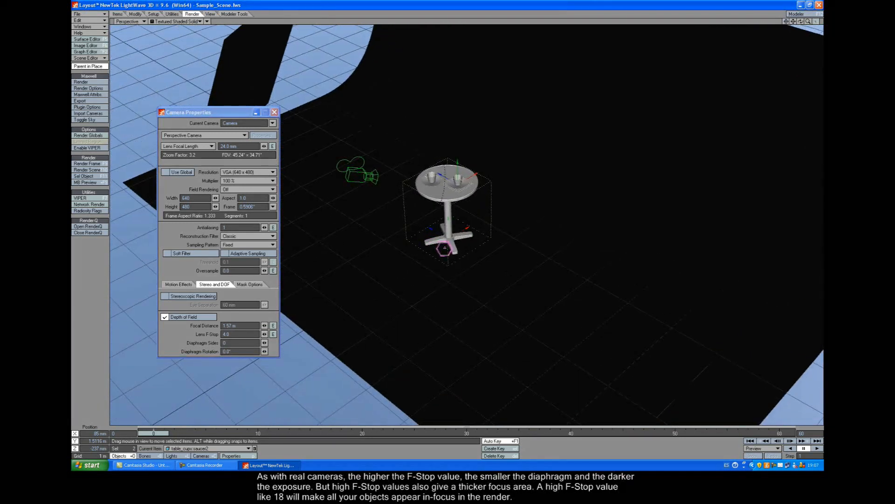
click(265, 323)
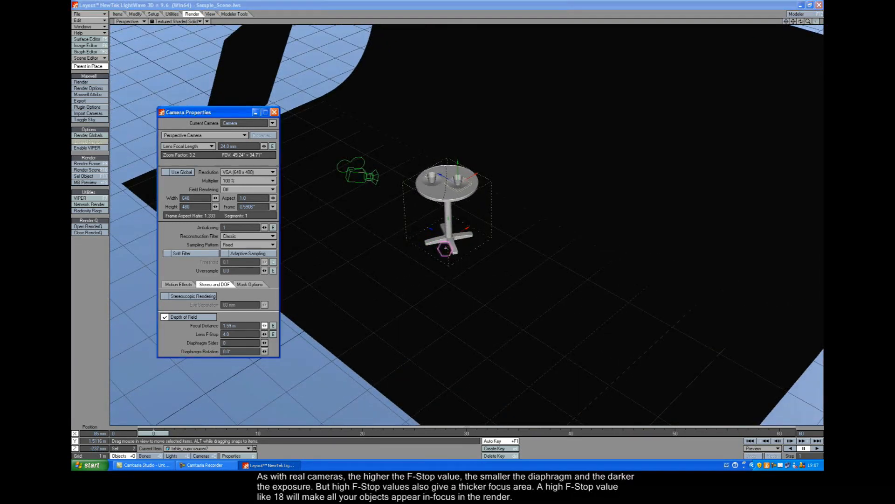
drag(264, 325, 260, 325)
- Set Lens F-Stop to 18, close Camera Properties and make the camera the current item
double_click(236, 335)
text(18)
key(Return)
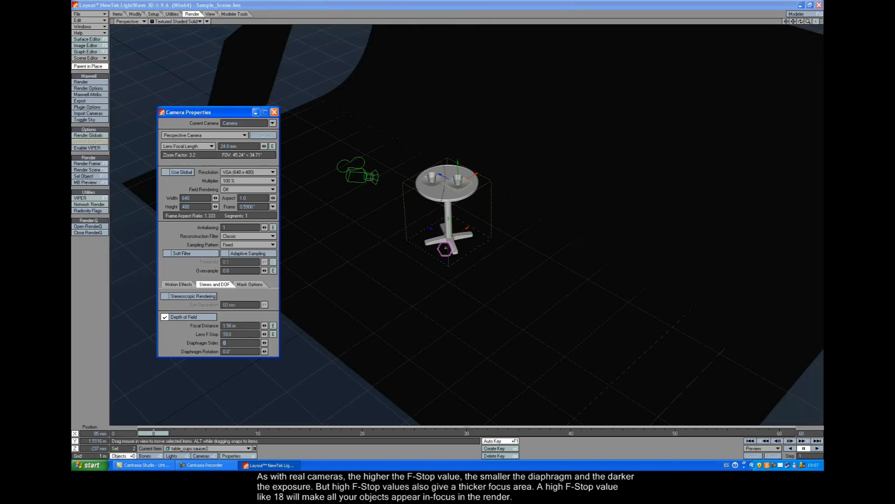
alt+drag(365, 140, 335, 111)
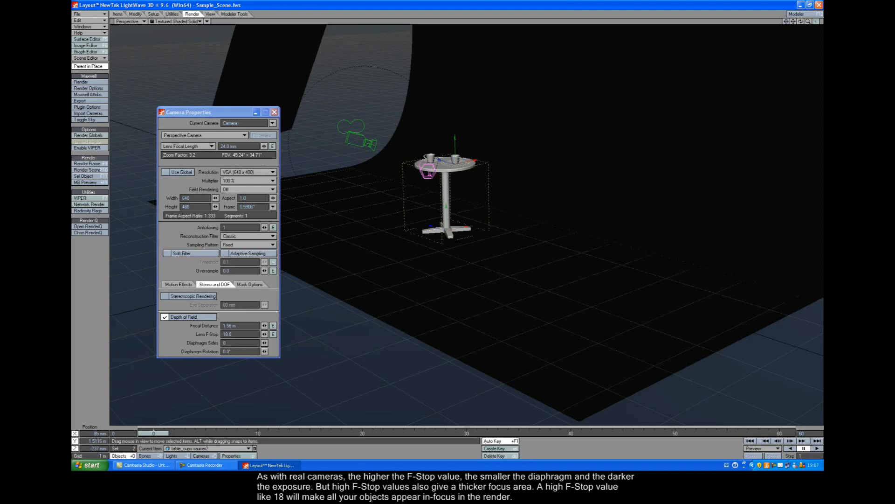
click(273, 112)
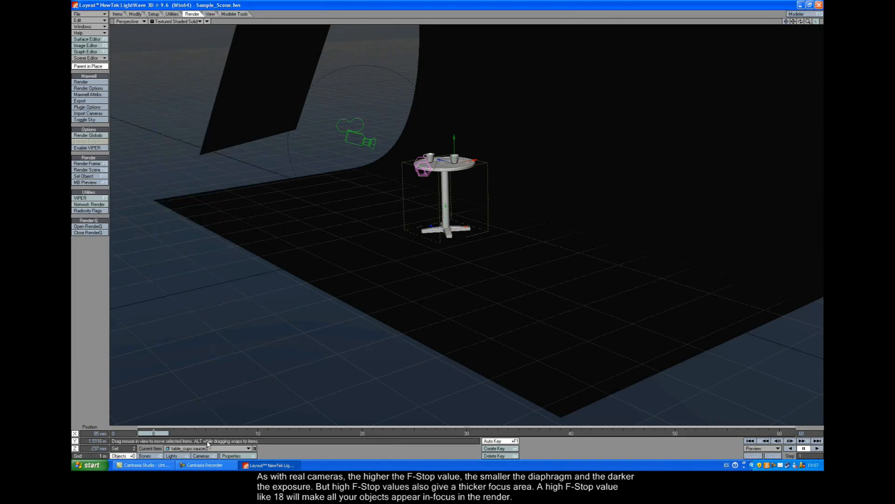
click(205, 456)
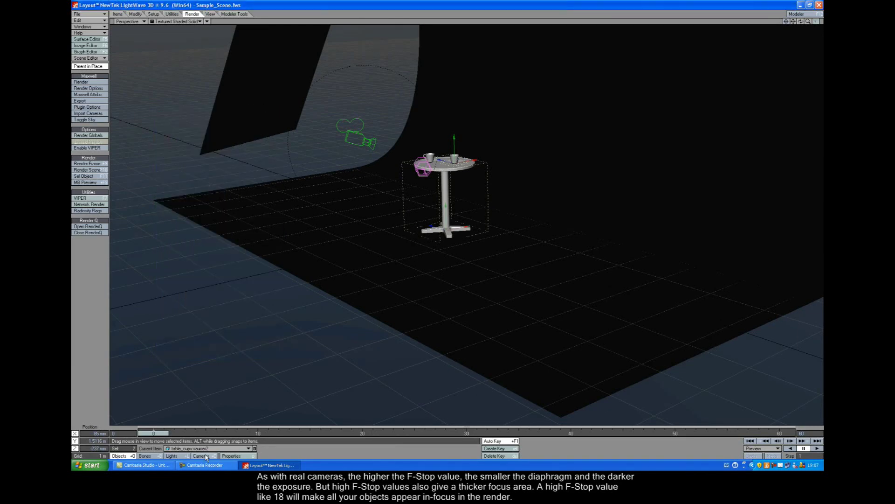
- In the camera's Maxwell attributes, settle the exposure mode on Manual after trying the priority modes
click(90, 95)
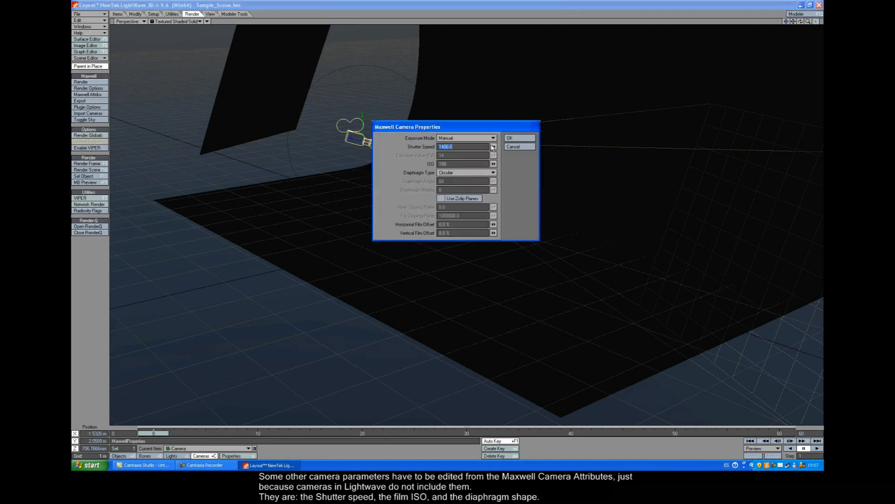
click(465, 138)
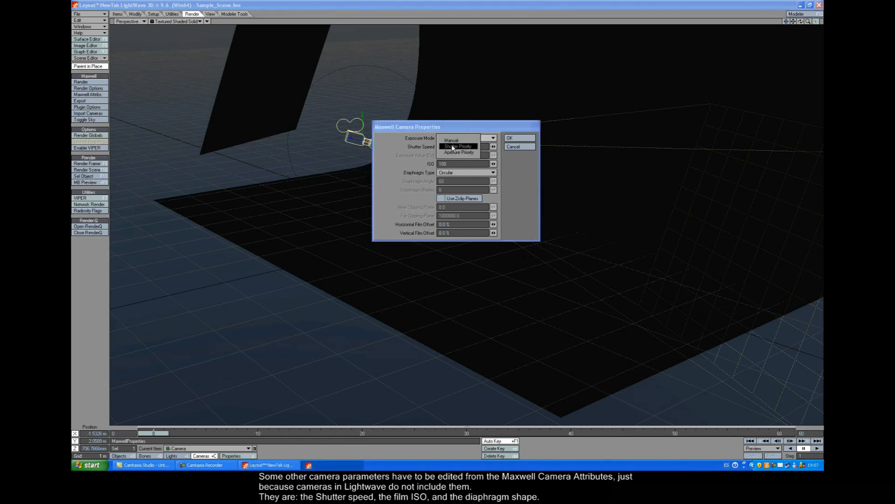
click(453, 139)
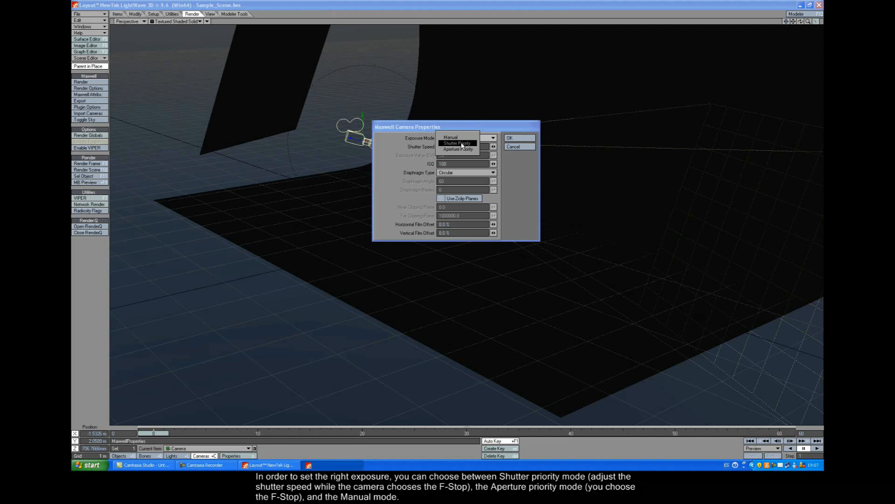
click(463, 145)
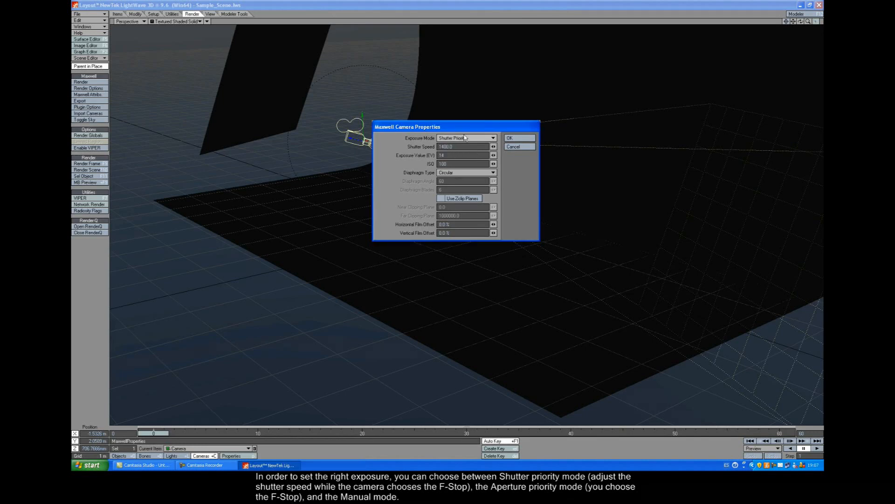
click(460, 139)
click(465, 138)
click(454, 128)
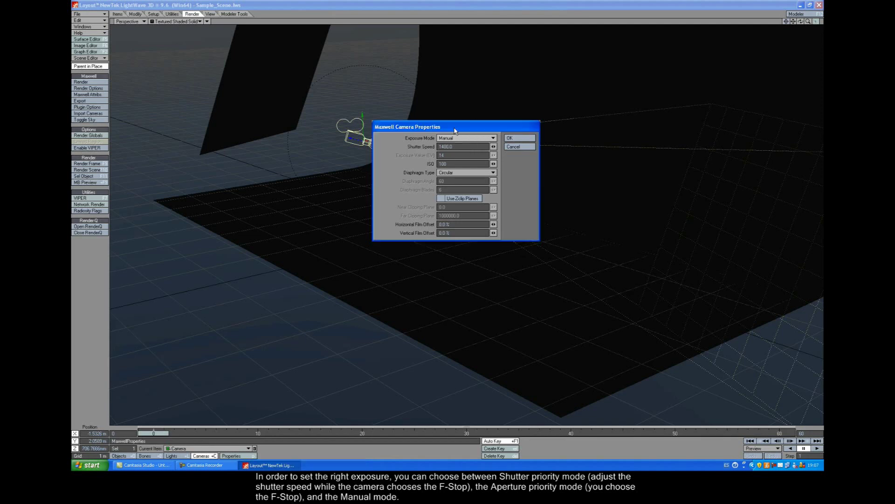
- Set ISO 200, shutter speed 100 and a Circular diaphragm, then apply the Maxwell camera settings
double_click(453, 163)
text(2)
key(Tab)
double_click(458, 147)
text(1)
key(Tab)
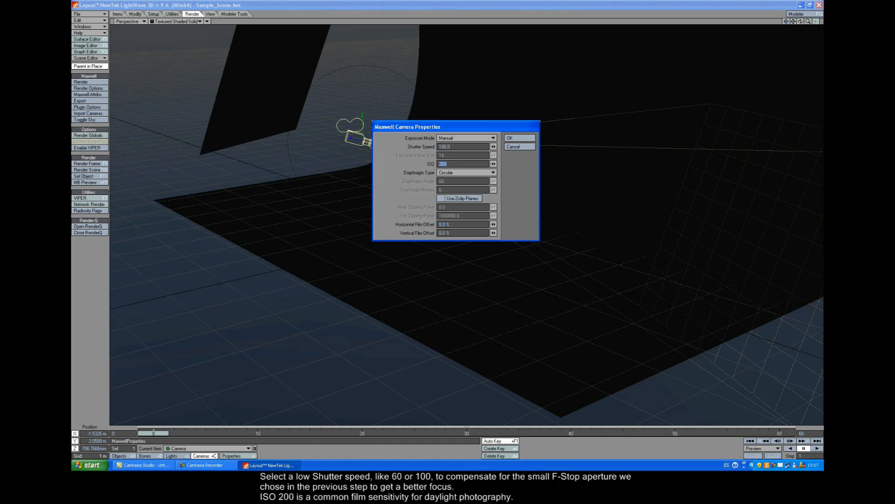
click(465, 172)
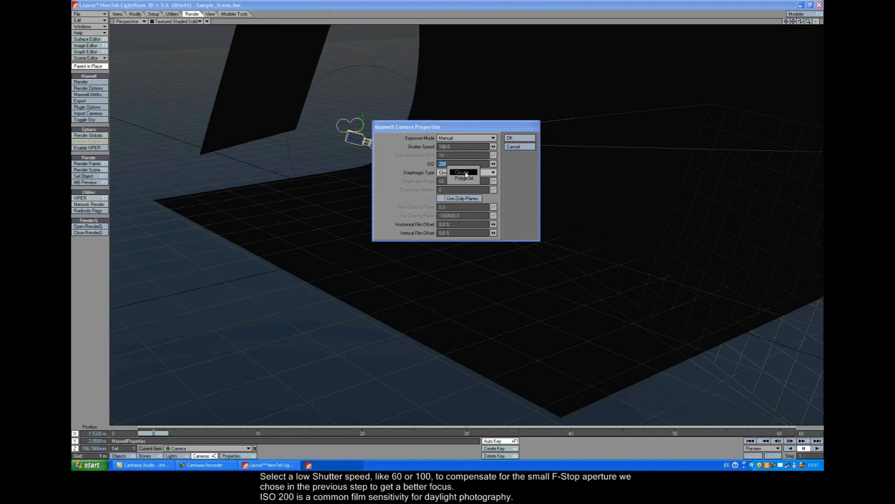
click(466, 175)
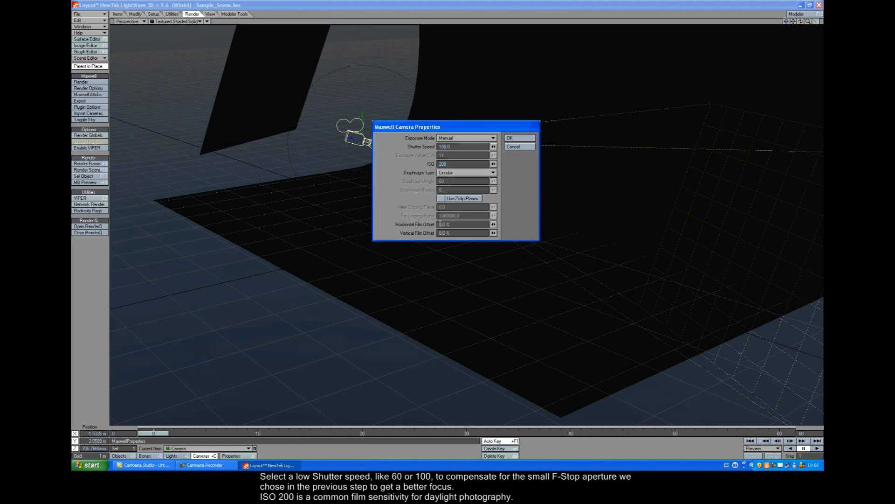
click(465, 173)
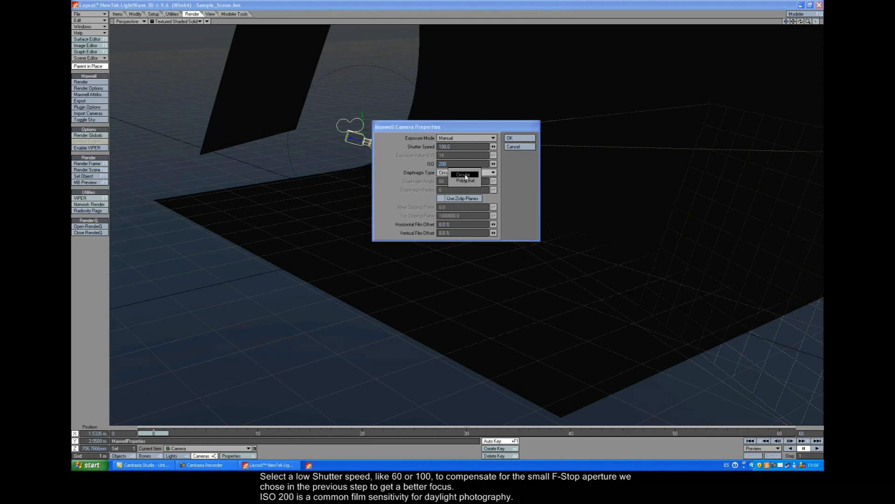
click(465, 173)
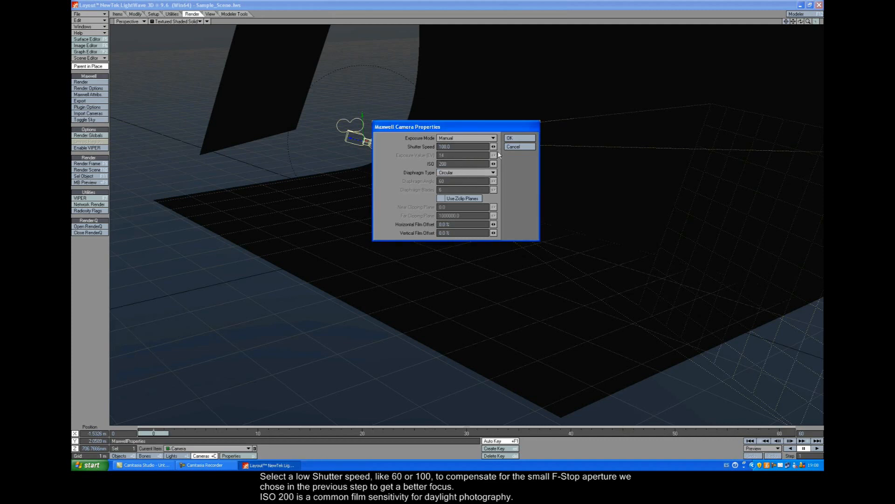
click(510, 139)
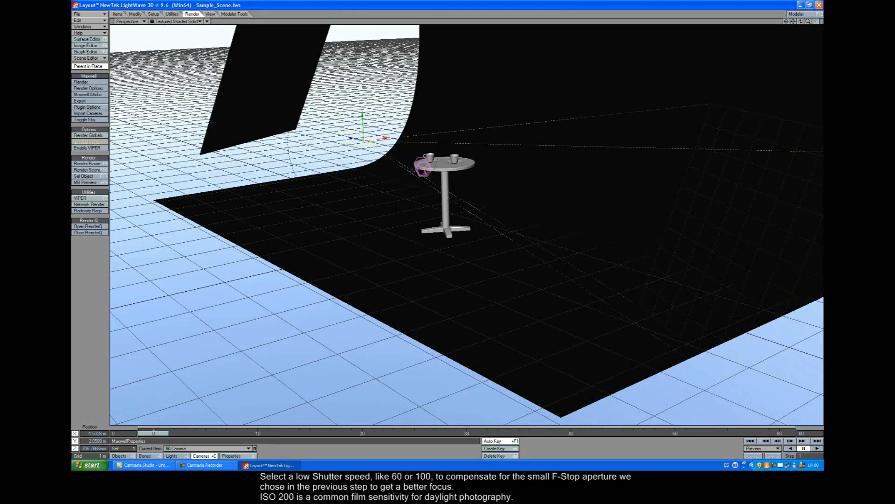
- Return to the camera view and start rendering the table-and-cups scene with Maxwell
drag(794, 21, 784, 28)
key(6)
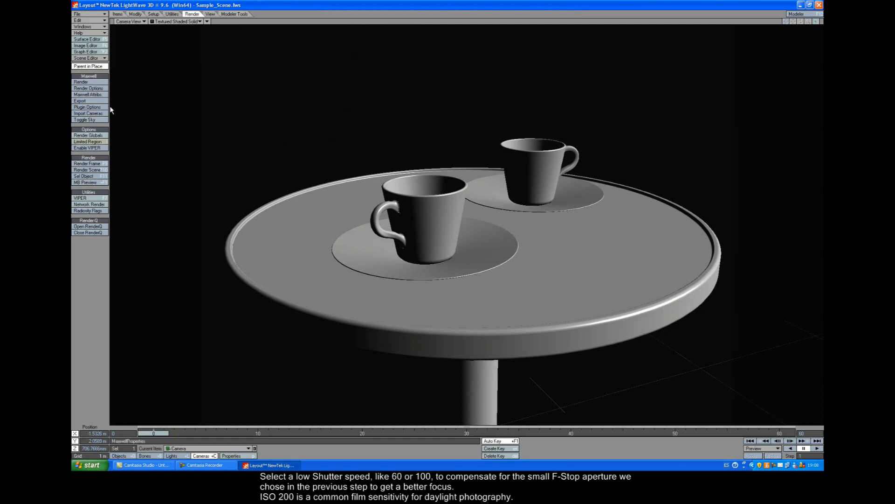
click(89, 83)
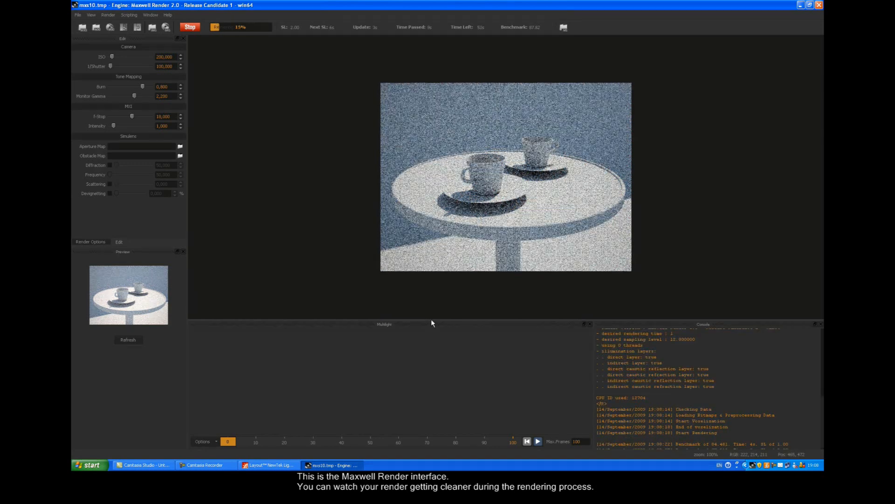
- Enlarge the render view and settings, undock the Edit exposure panel and stack it with Render Options
drag(431, 322, 431, 370)
click(91, 242)
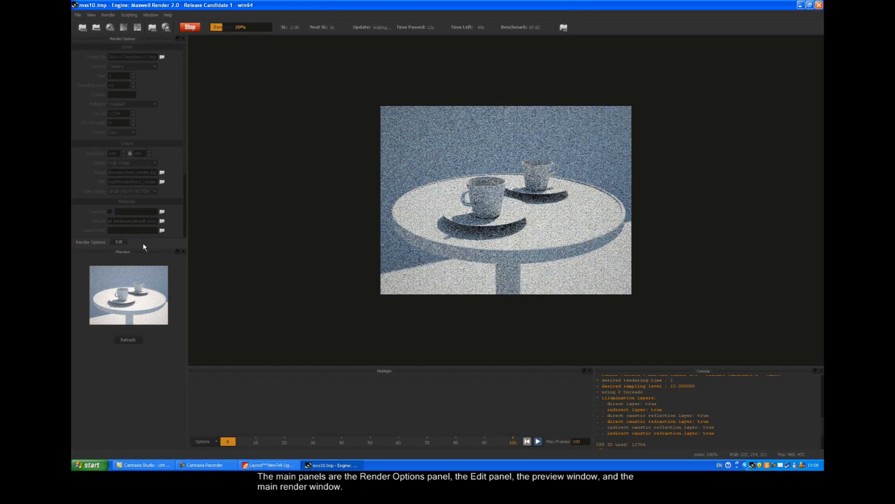
drag(144, 252, 139, 358)
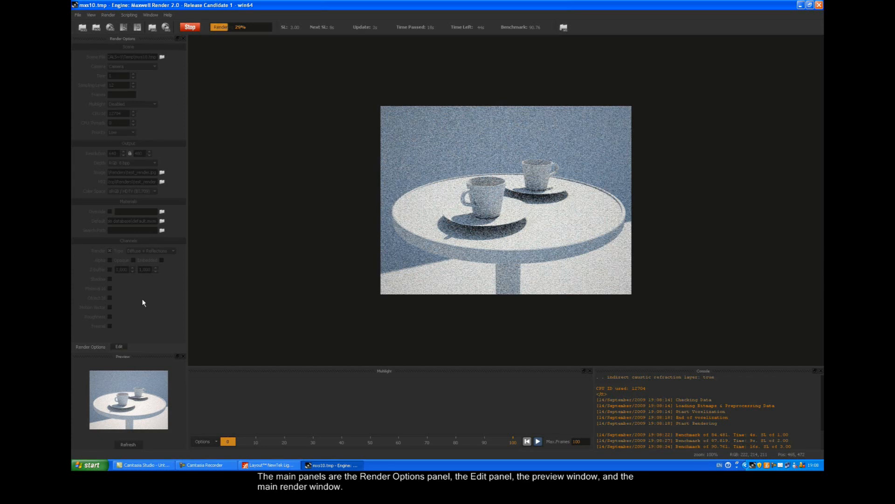
click(118, 348)
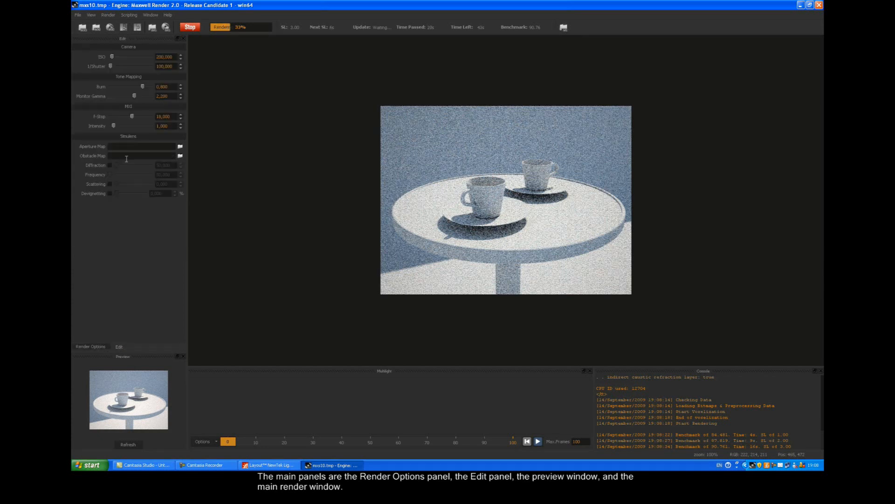
double_click(138, 43)
mouse_move(147, 42)
mouse_down()
mouse_move(683, 143)
mouse_move(795, 91)
mouse_up()
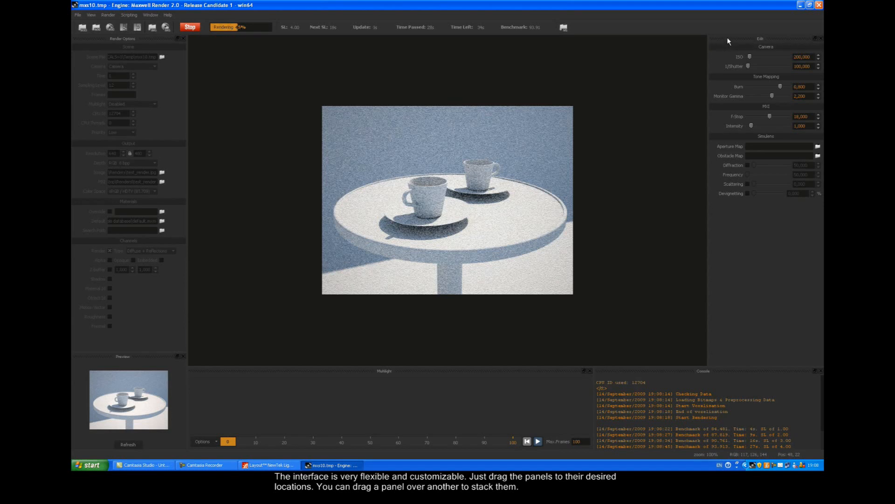
mouse_move(766, 47)
mouse_down()
mouse_move(500, 125)
mouse_move(105, 56)
mouse_up()
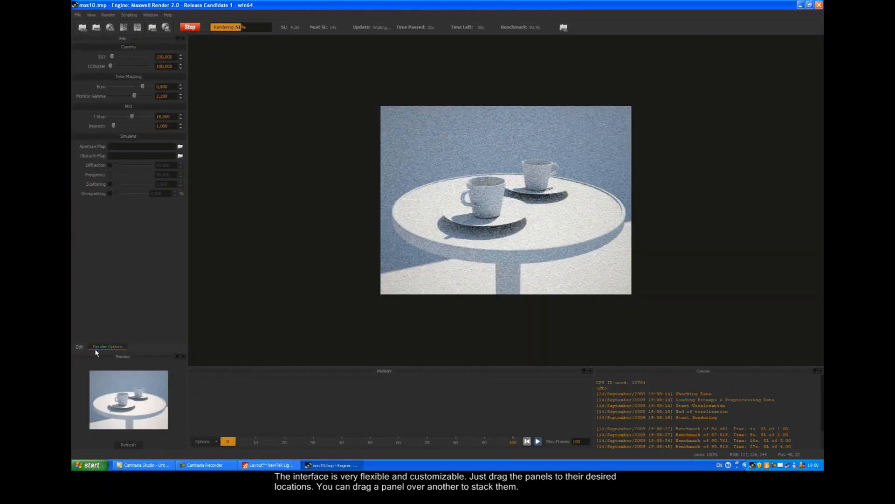
- Heighten the bottom area, move the Console left of Multilight and show the render settings again
click(107, 347)
click(80, 346)
drag(289, 369, 316, 344)
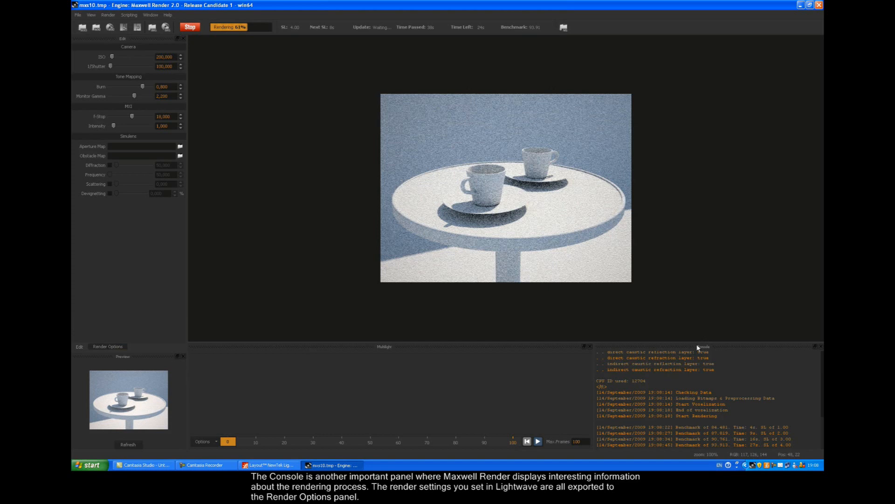
drag(697, 348, 268, 366)
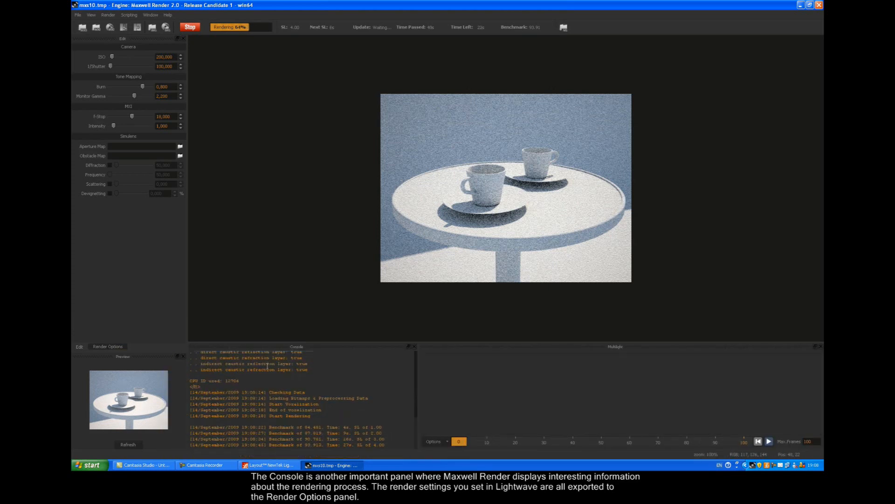
mouse_move(416, 417)
mouse_down()
mouse_move(415, 393)
mouse_move(414, 423)
mouse_up()
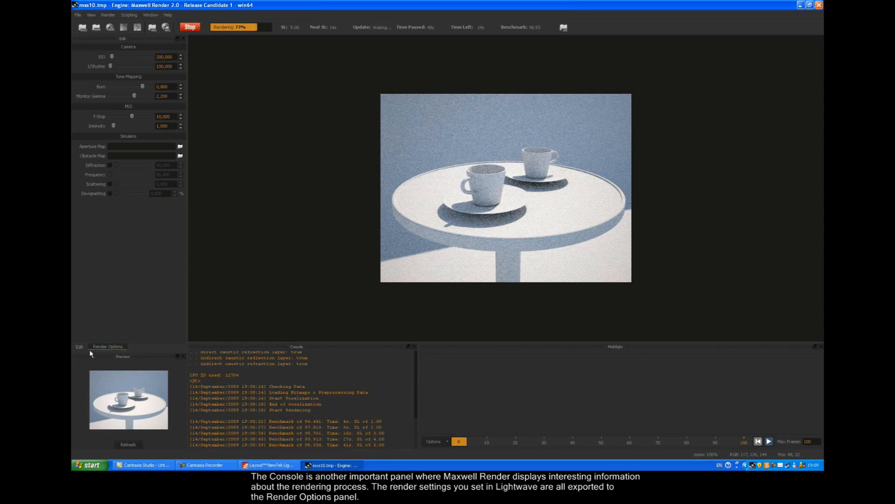
click(101, 347)
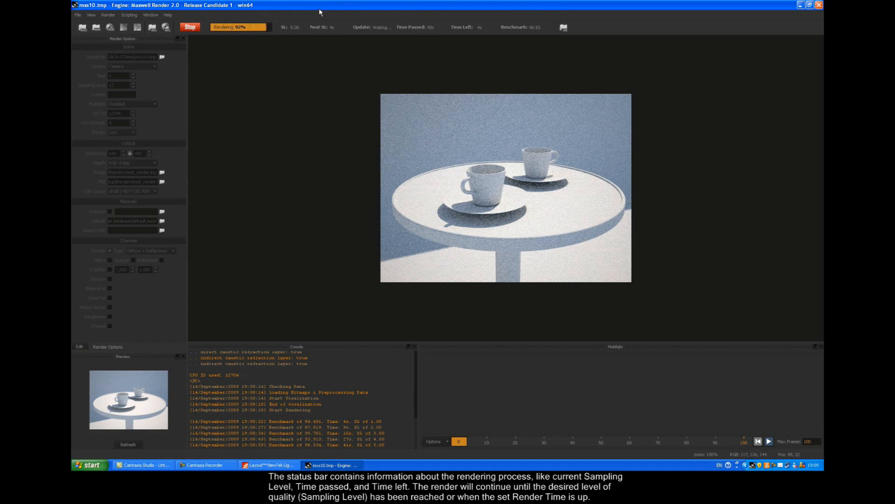
- Show the Script panel via the Window menu, widen and close it, then bring the Edit exposure settings forward
click(150, 15)
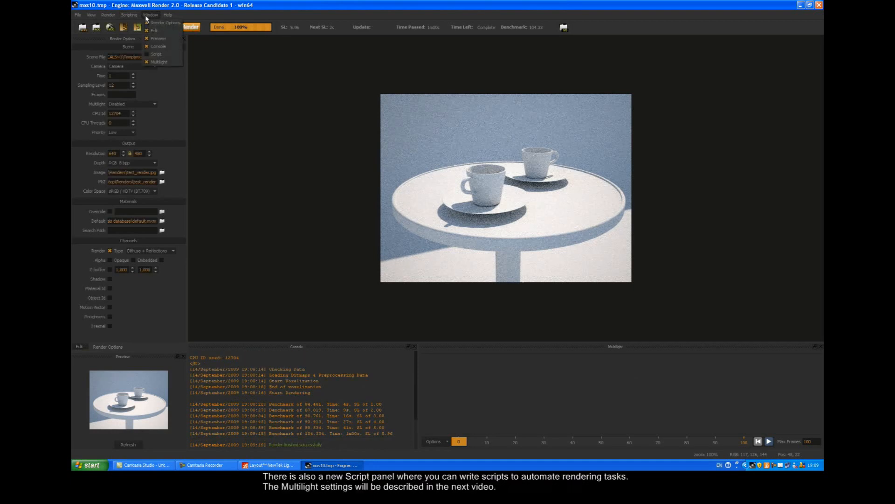
click(160, 50)
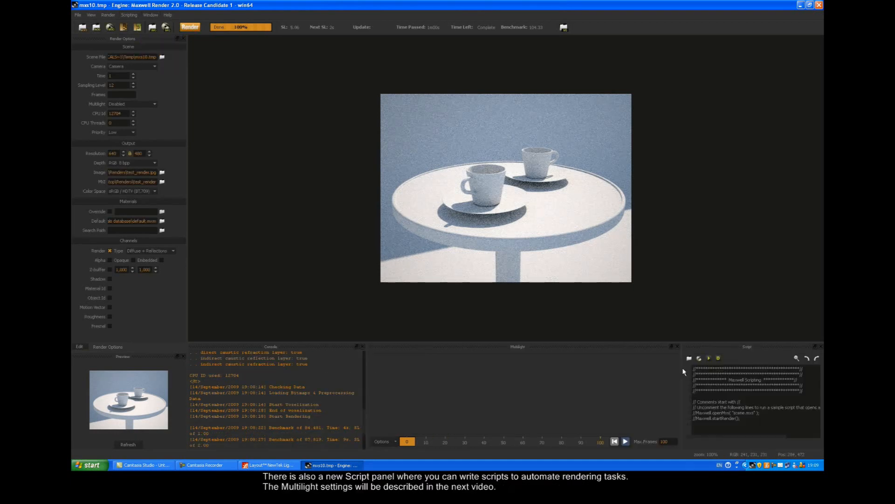
drag(683, 371, 647, 371)
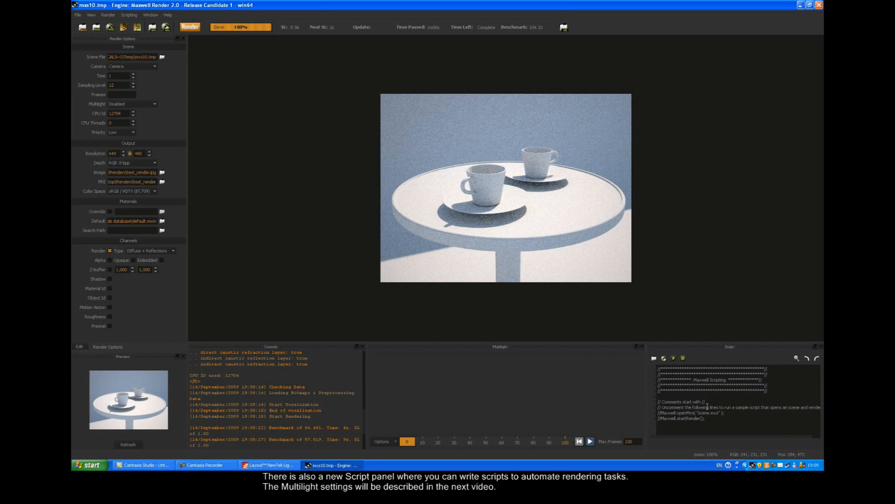
click(819, 343)
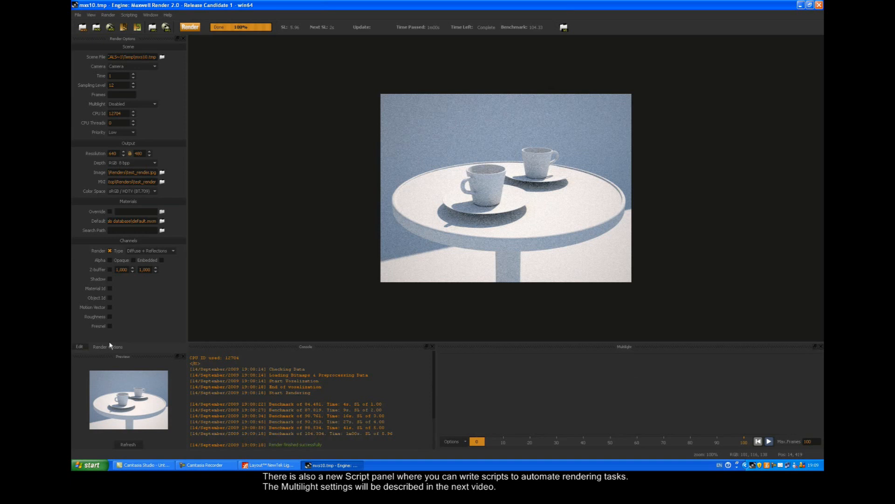
click(79, 347)
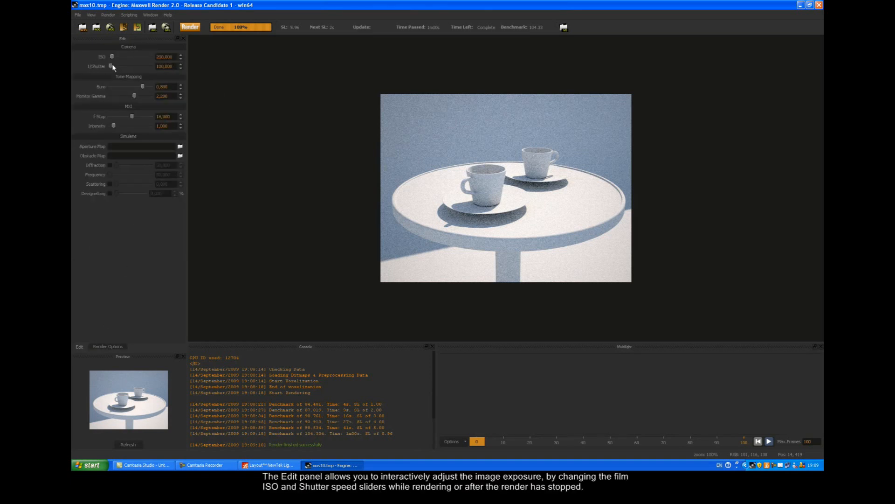
- Drag ISO up to 796 and 1/Shutter to 491, refreshing the main render to brighten it
drag(111, 57, 112, 66)
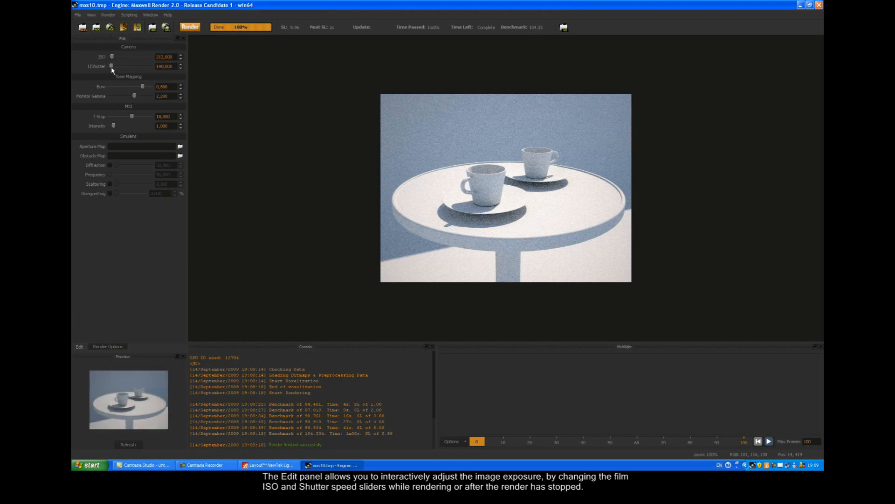
click(136, 443)
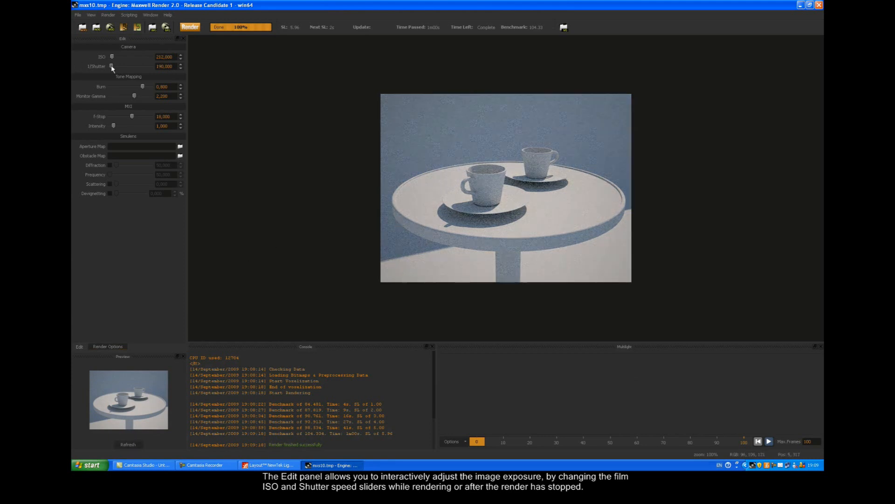
drag(110, 66, 120, 58)
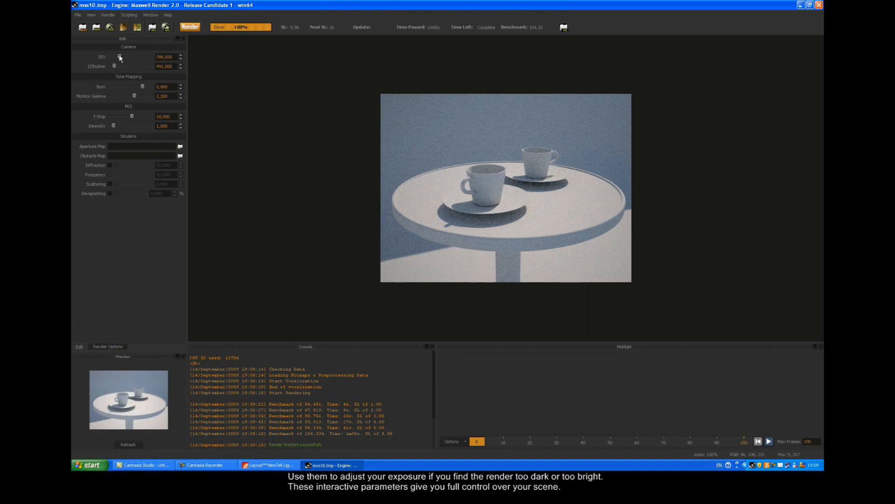
click(137, 444)
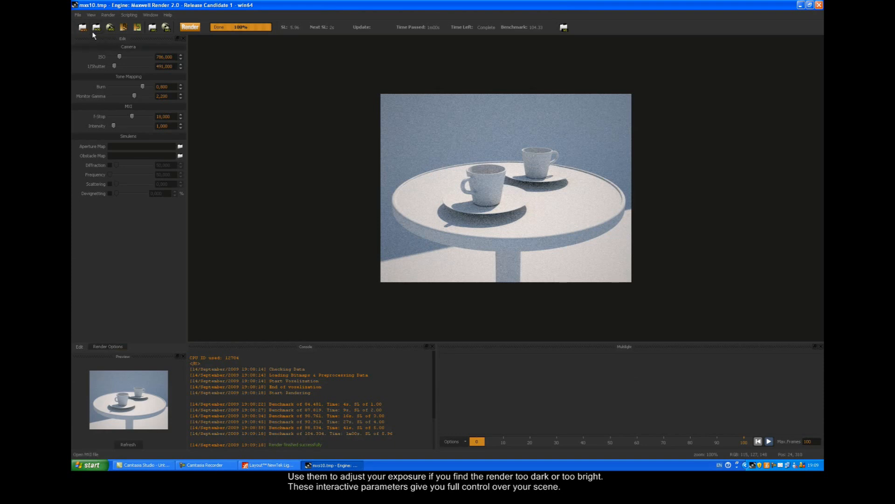
- Save the image as Final_Render.tga in Desktop > Renders, then close Maxwell Render
click(79, 14)
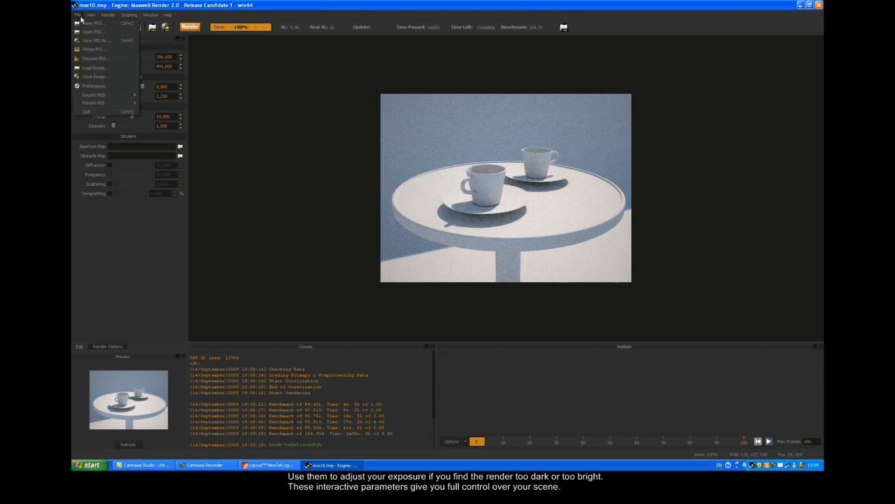
click(94, 68)
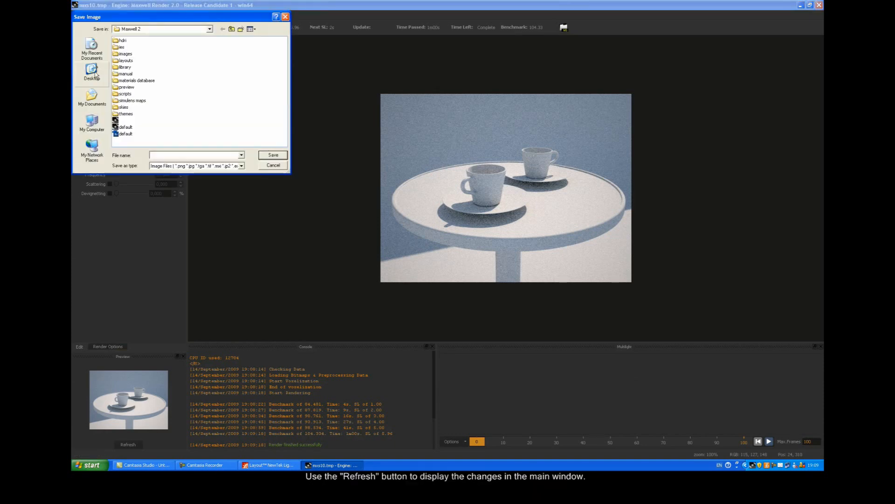
click(92, 73)
double_click(125, 67)
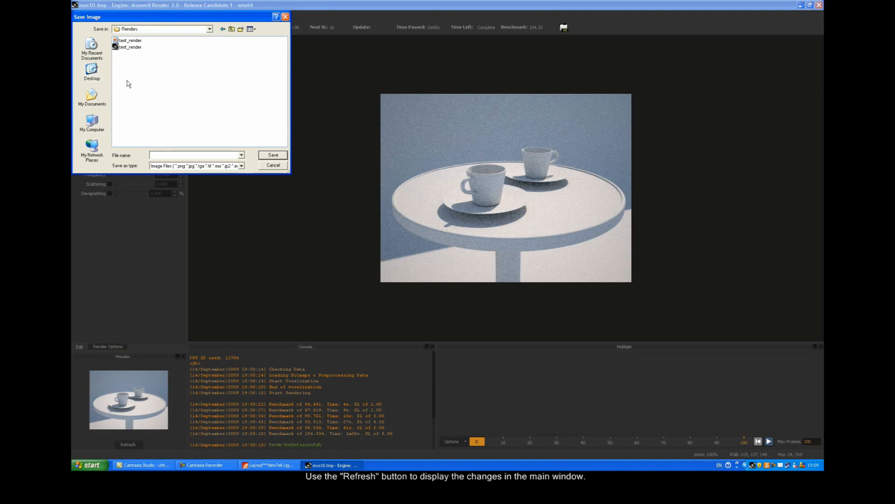
click(166, 155)
text(Final)
text(_Render.tga)
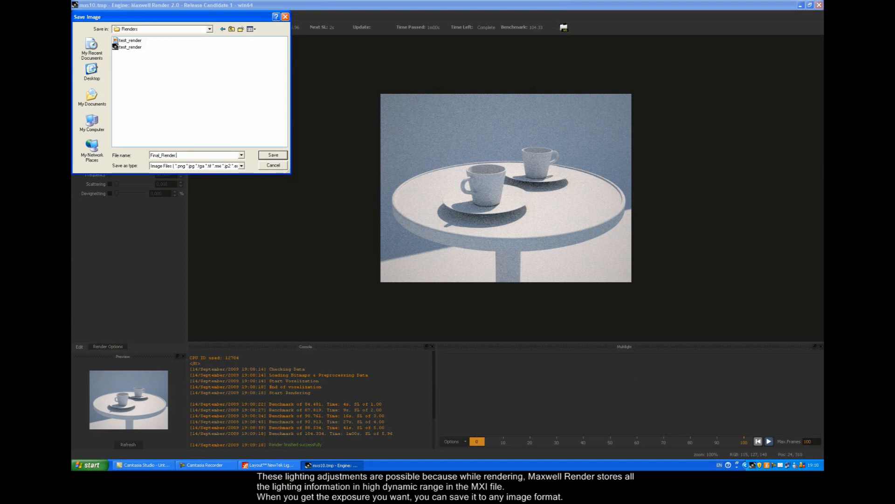
click(272, 155)
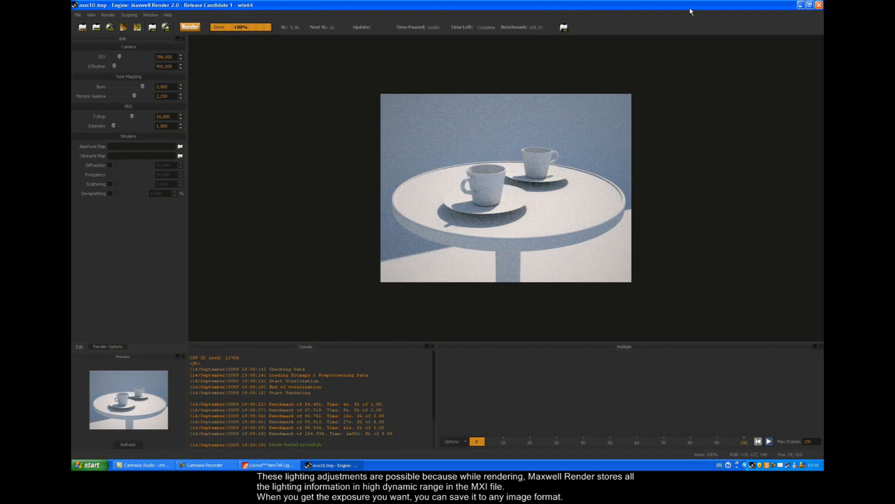
click(820, 5)
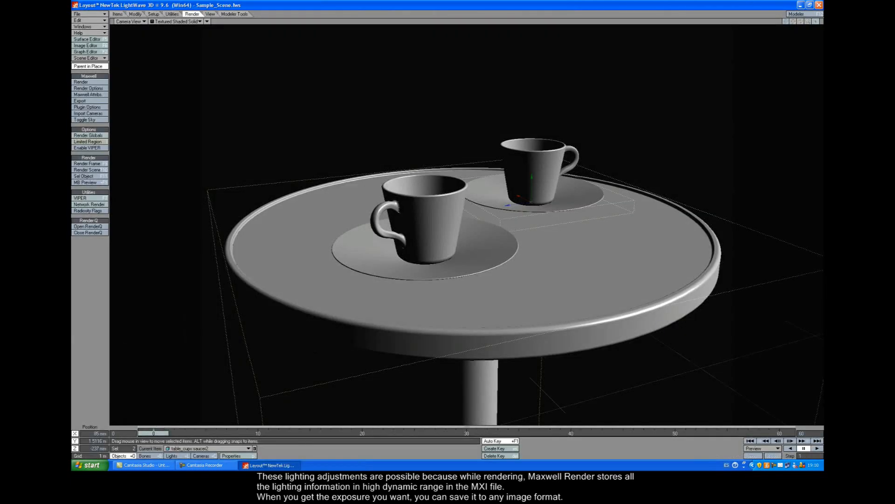